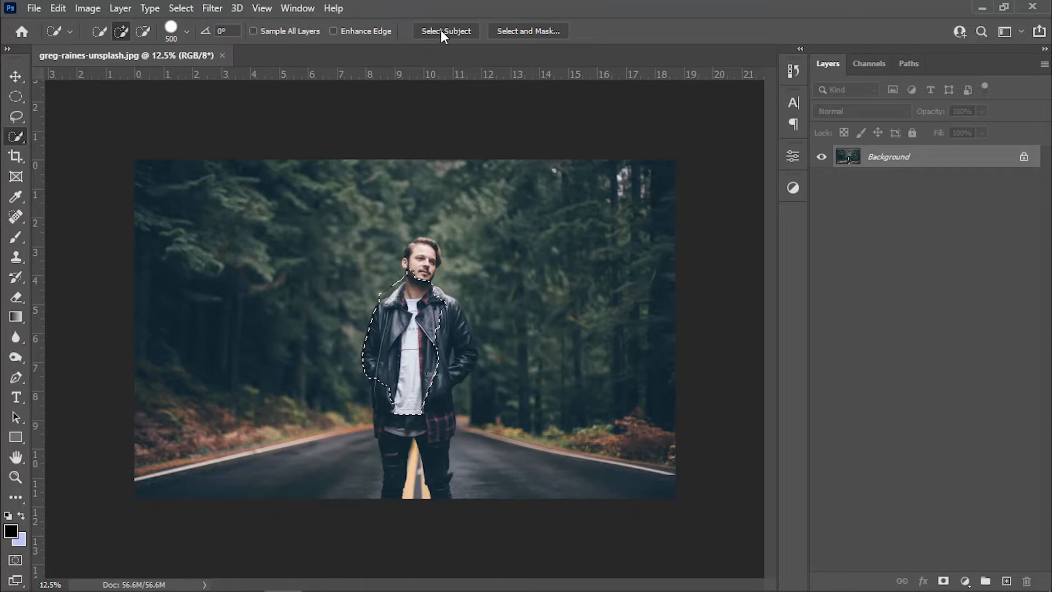
Replace the current selection with an automatic subject selection of the man, and subtract the road area between his legs.
left_click(440, 31)
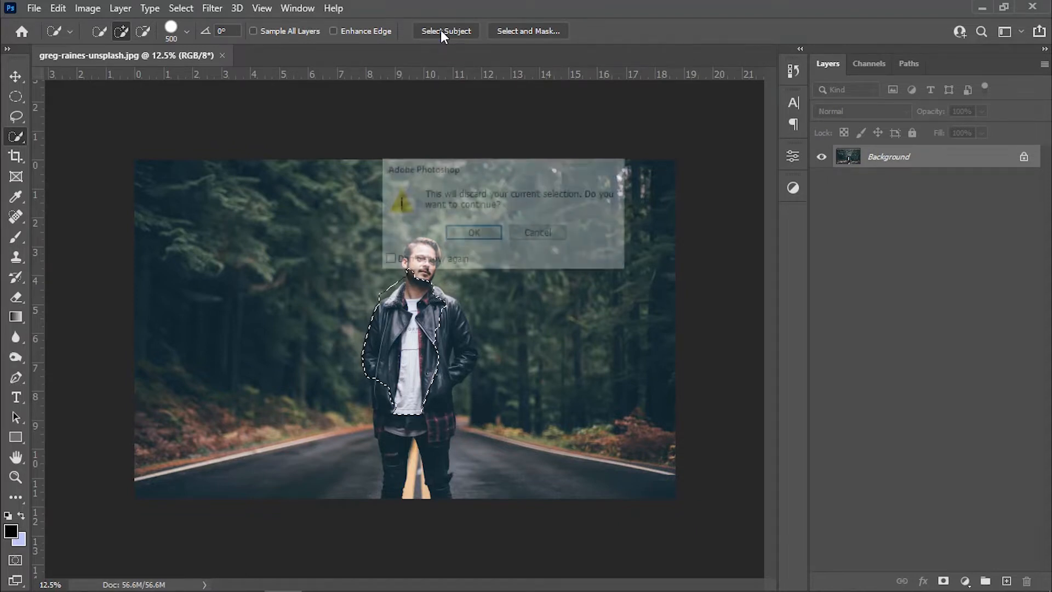
left_click(479, 231)
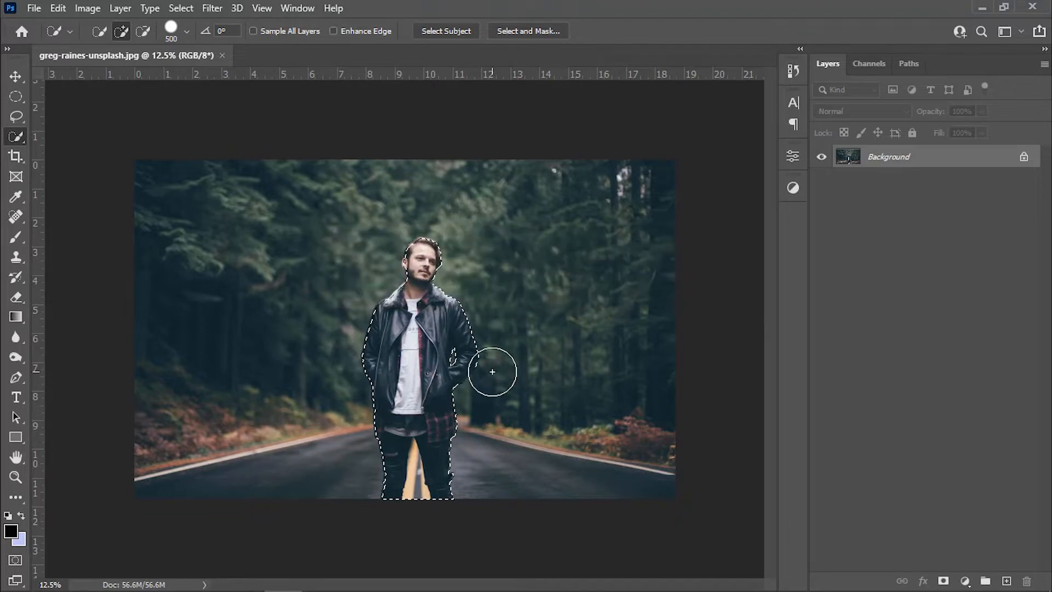
left_click_drag(438, 406, 448, 384)
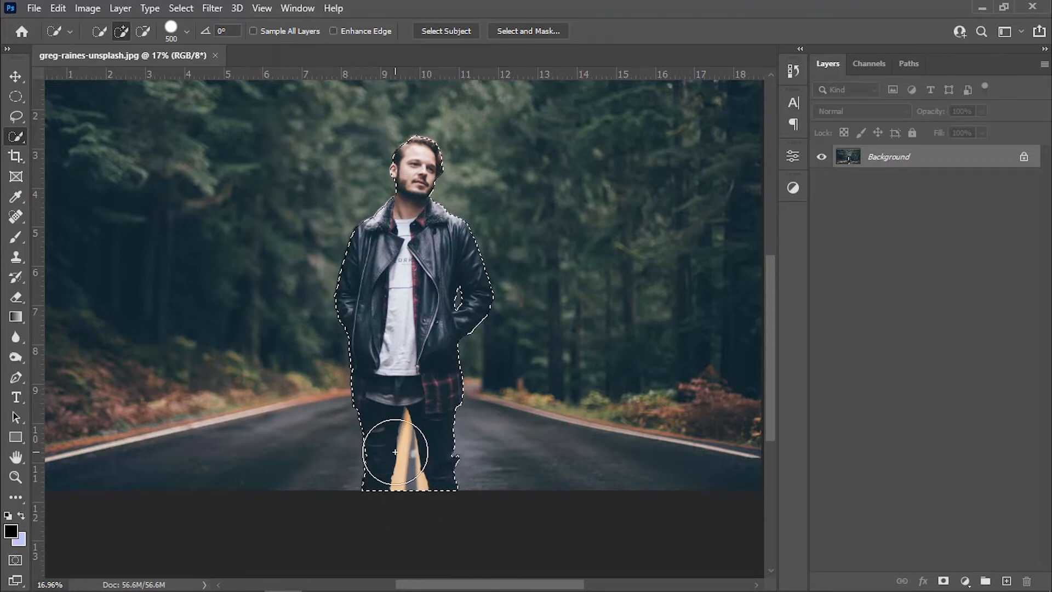
left_click(142, 33)
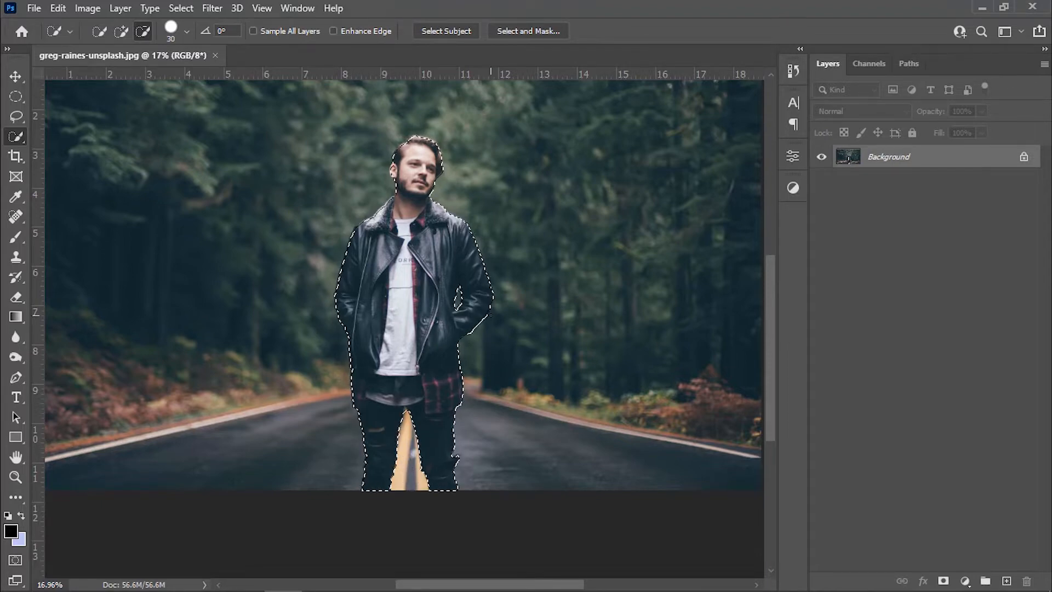
Add the missed hair along the top of the man's head to the selection with the 30 px Quick Selection brush.
left_click(121, 31)
left_click_drag(388, 137, 481, 279)
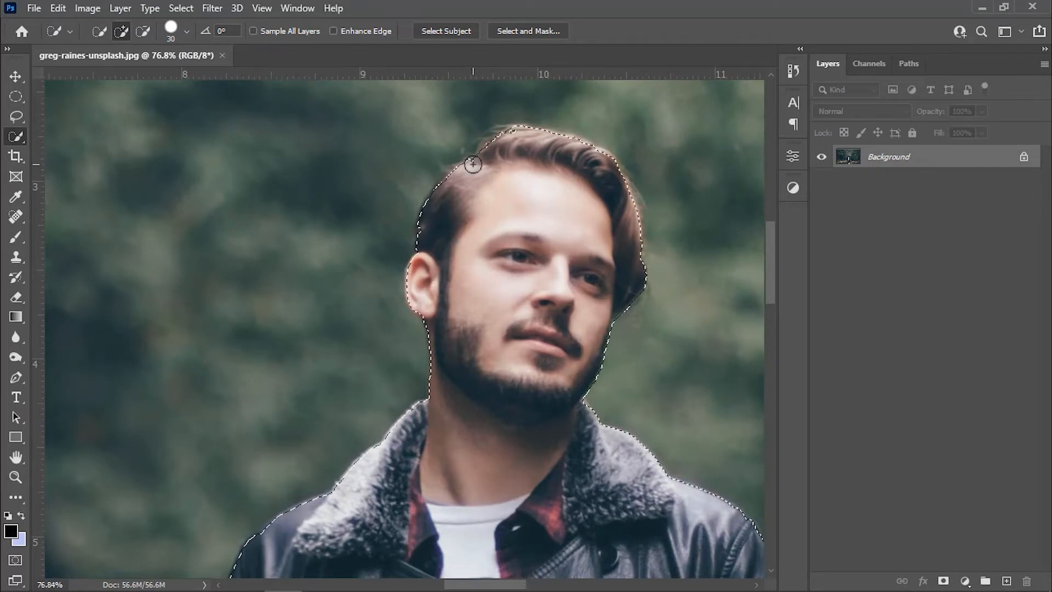
left_click_drag(483, 149, 512, 144)
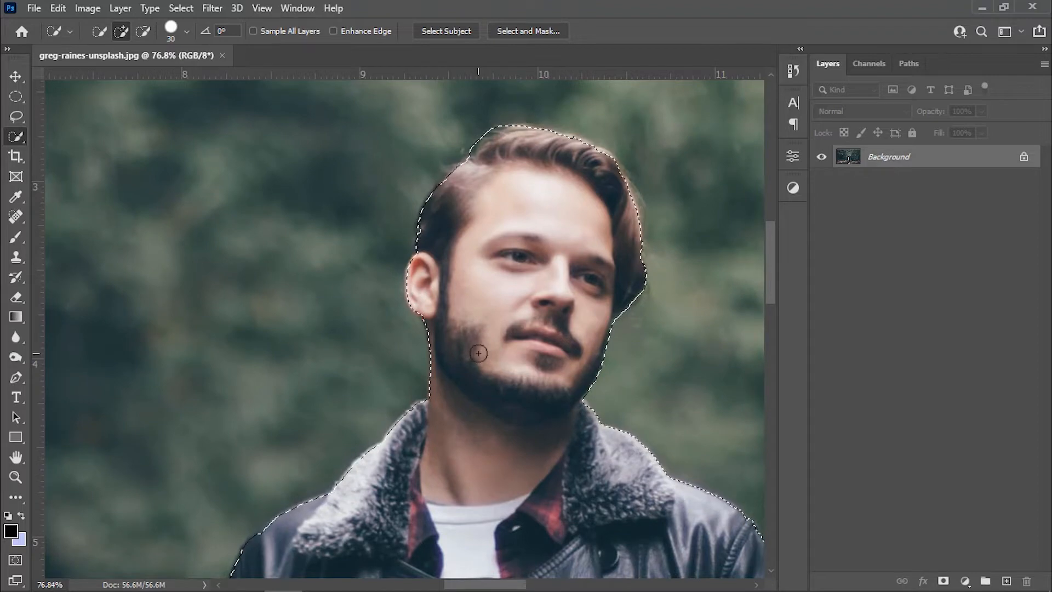
key("ctrl+minus")
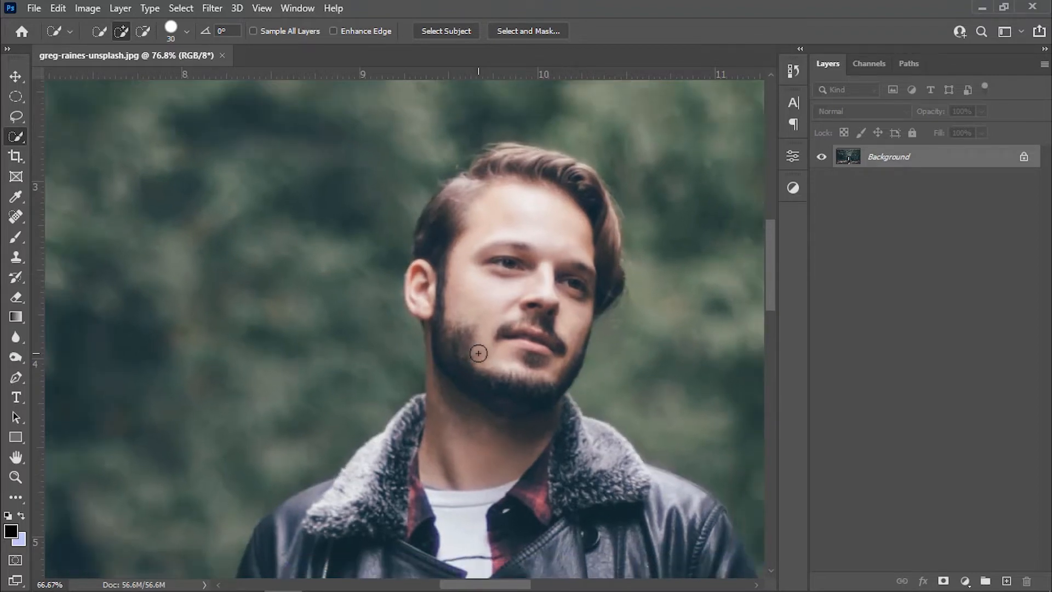
key("ctrl+d")
key("ctrl+minus")
key("ctrl+minus")
key("ctrl+minus")
key("ctrl+minus")
key("ctrl+minus")
key("ctrl+plus")
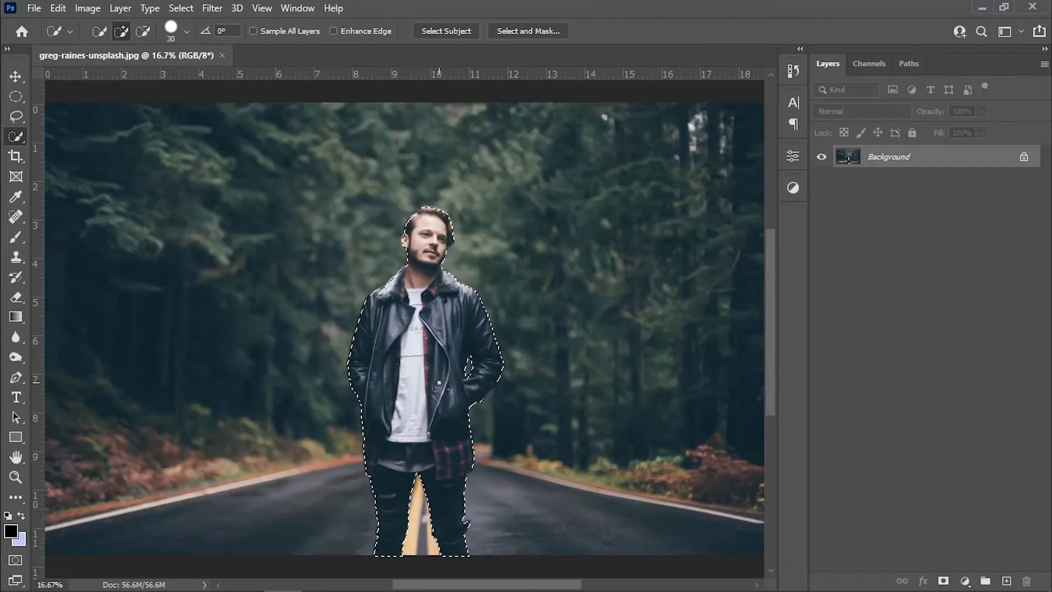
Feather the selection of the man with a radius of 1.5 pixels.
left_click(179, 8)
mouse_move(300, 242)
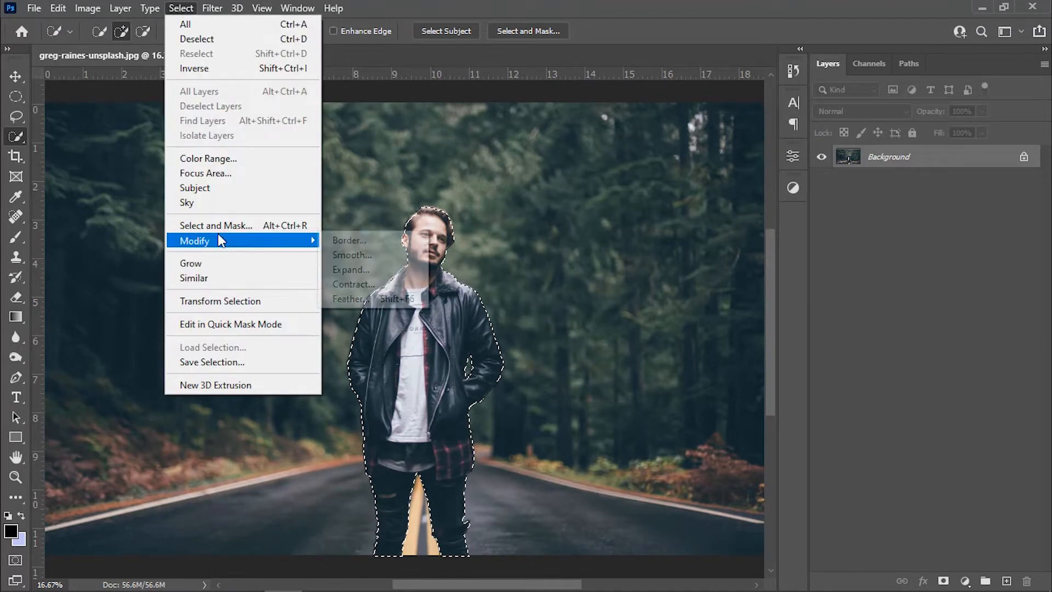
left_click(351, 299)
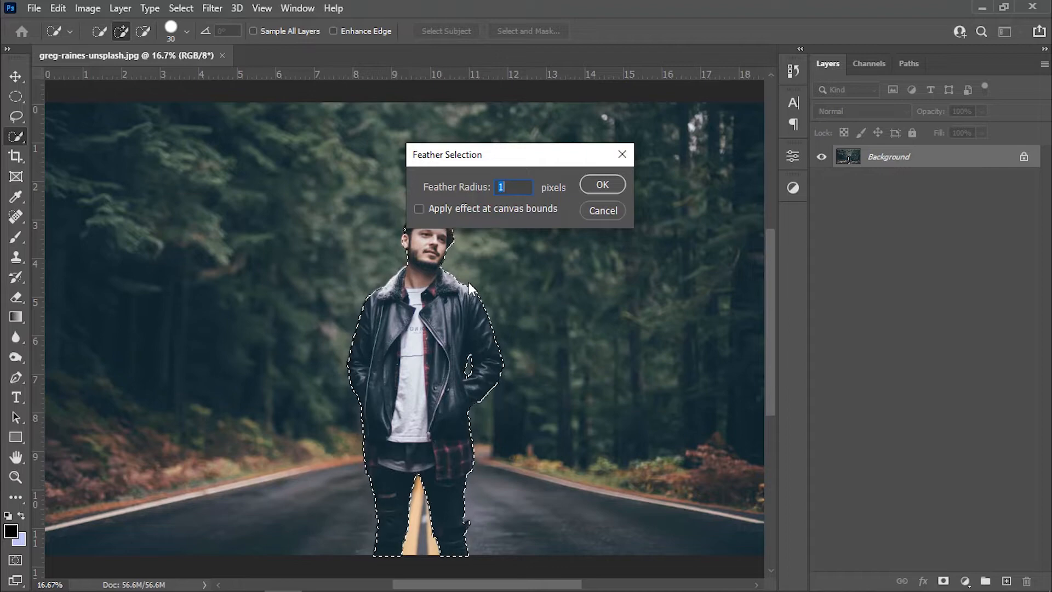
type("1.5")
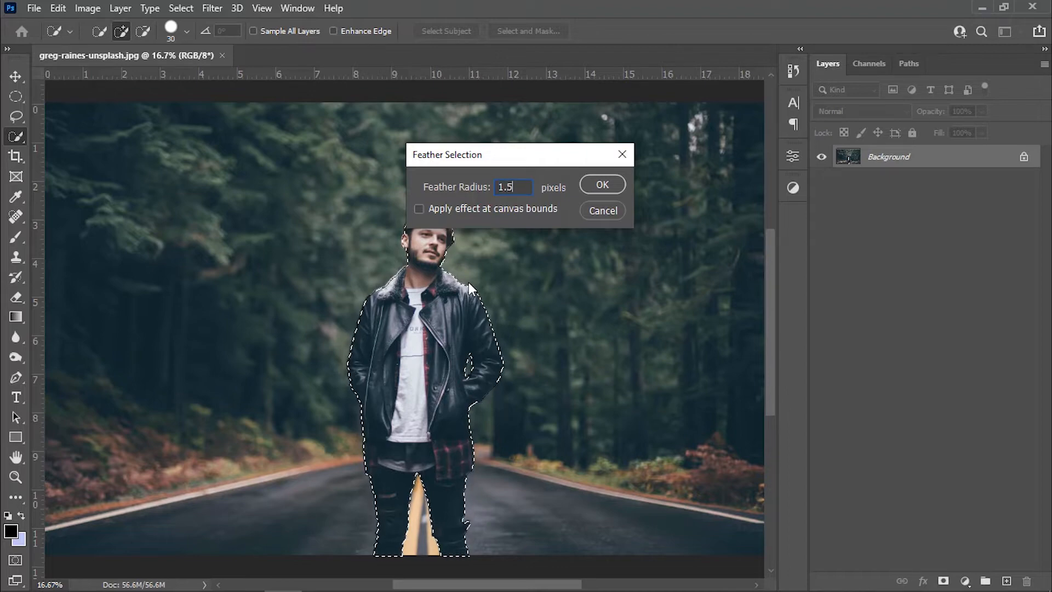
left_click(593, 184)
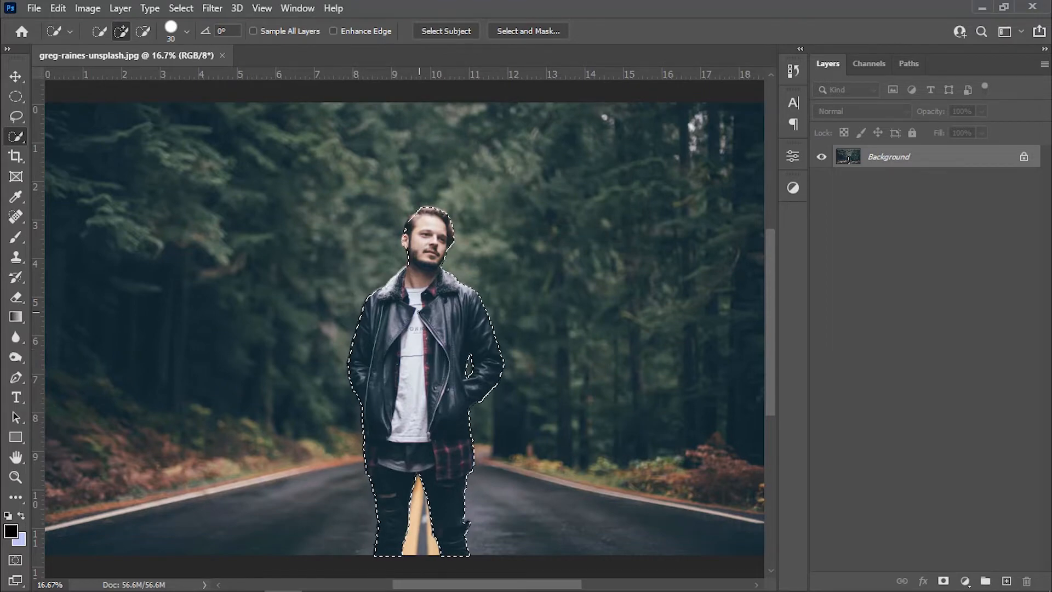
Copy the selected man onto a new layer and hide that layer, keeping the Background visible.
key("ctrl+j")
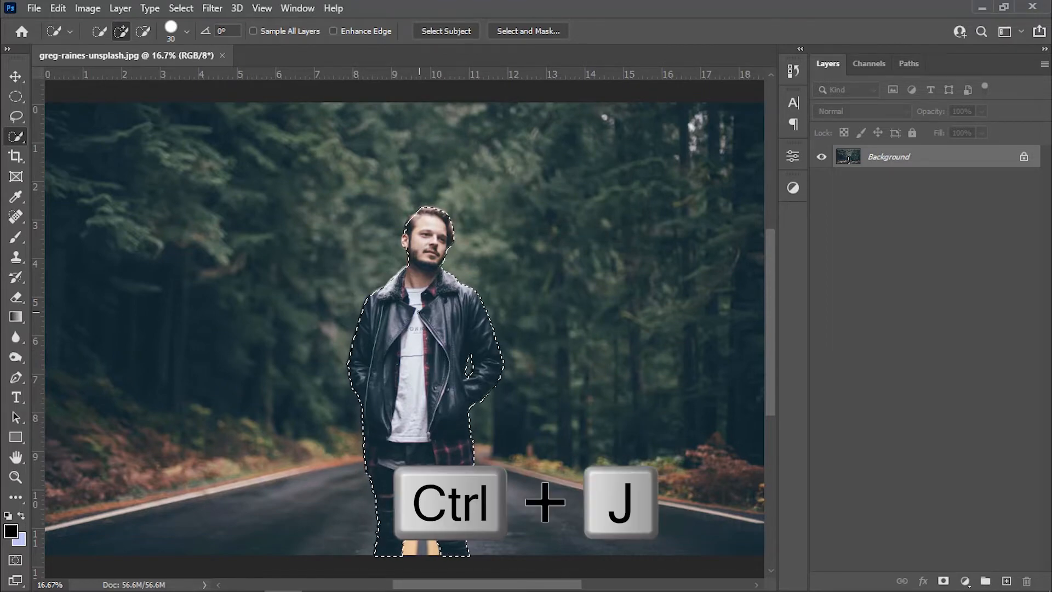
left_click(821, 179)
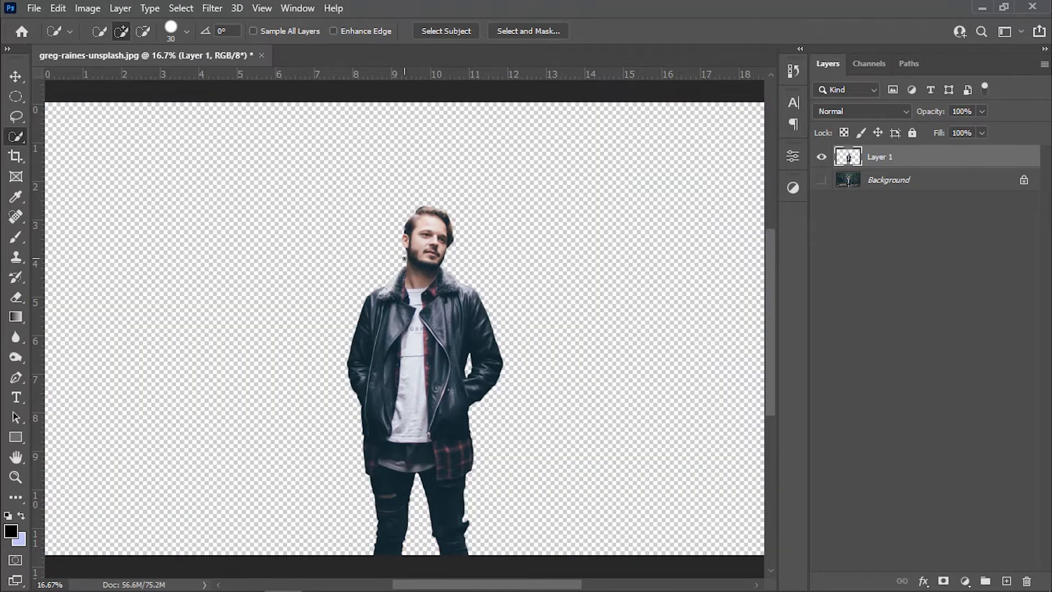
left_click(822, 180)
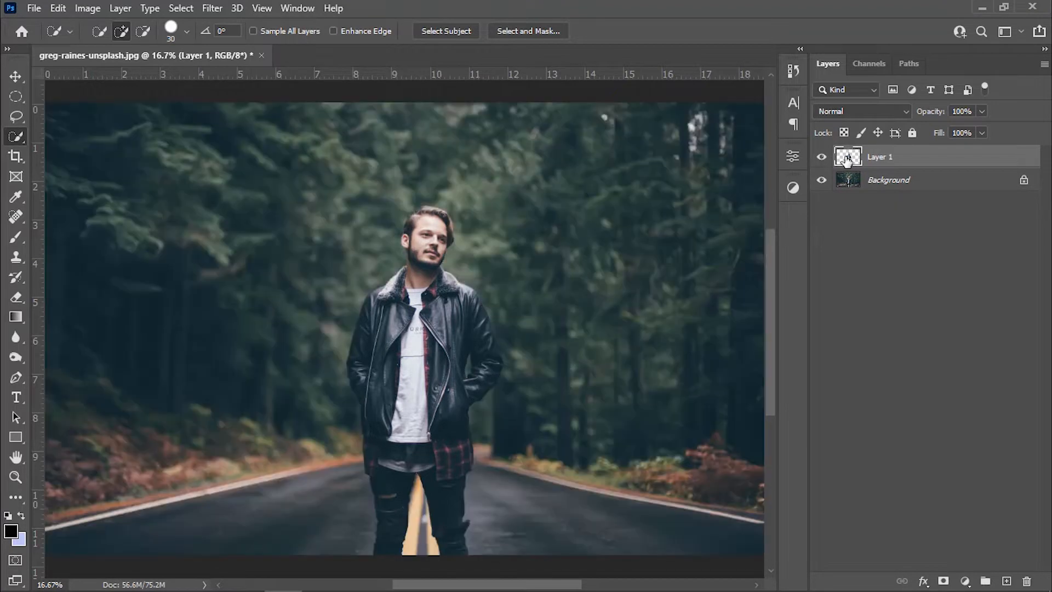
left_click(822, 158)
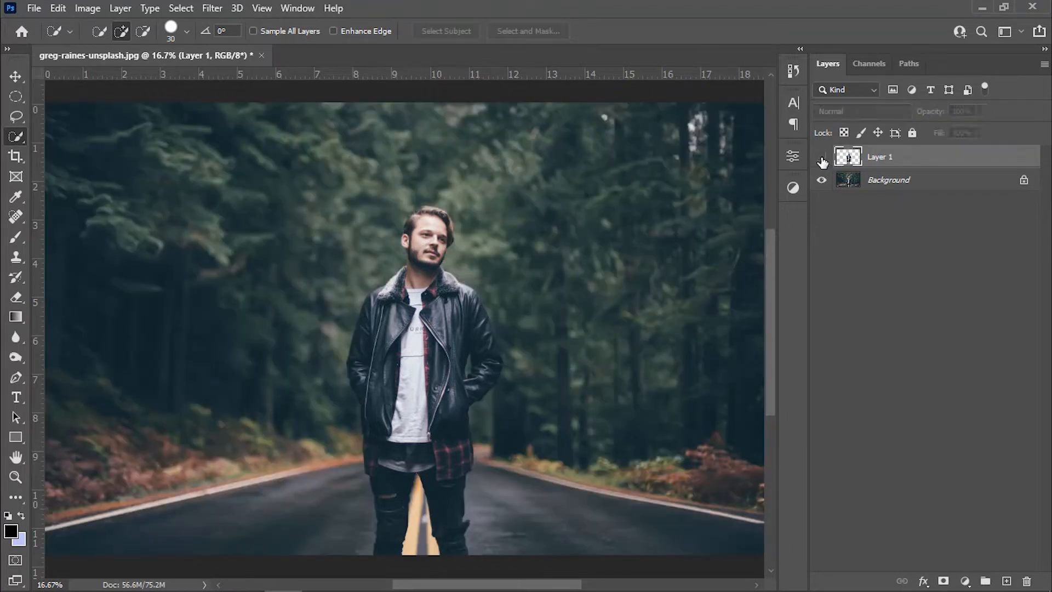
With the Background layer active, load the outline of Layer 1 as a selection and expand it by 15 pixels.
left_click(915, 183)
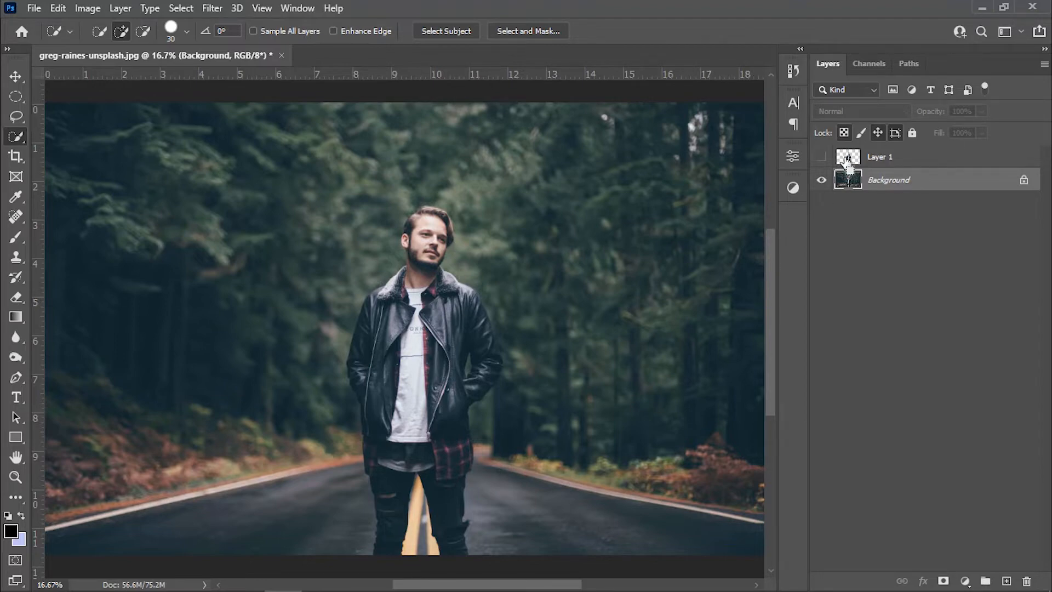
left_click(848, 159, "ctrl")
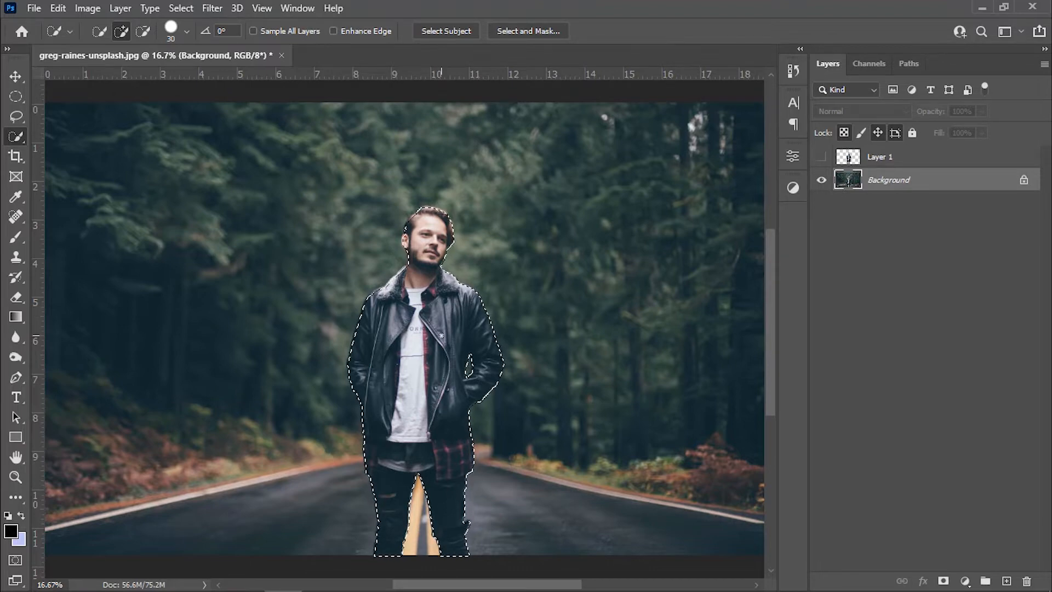
left_click(180, 8)
mouse_move(222, 240)
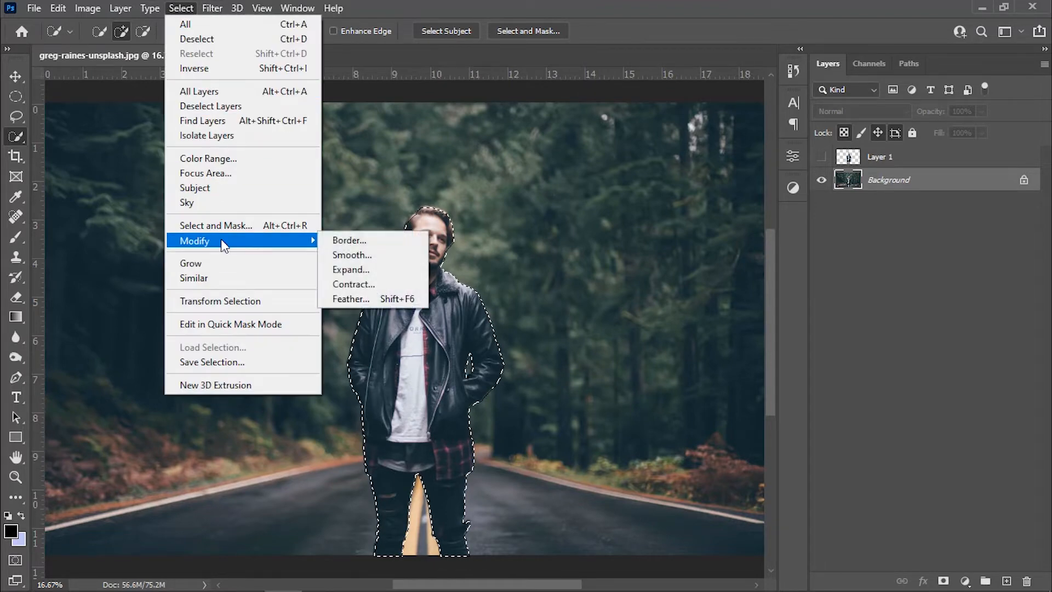
left_click(350, 270)
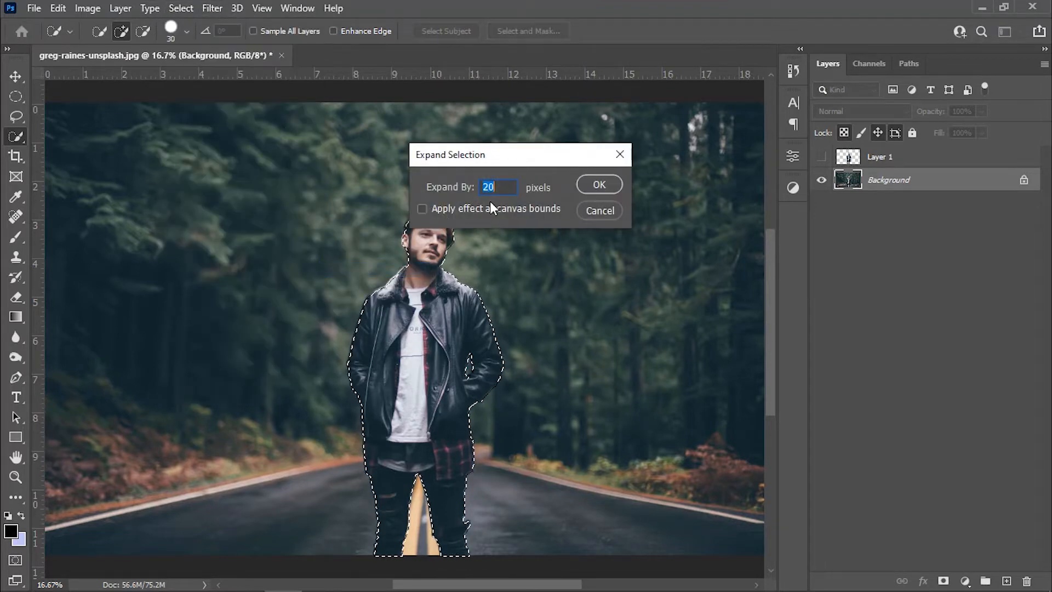
type("15")
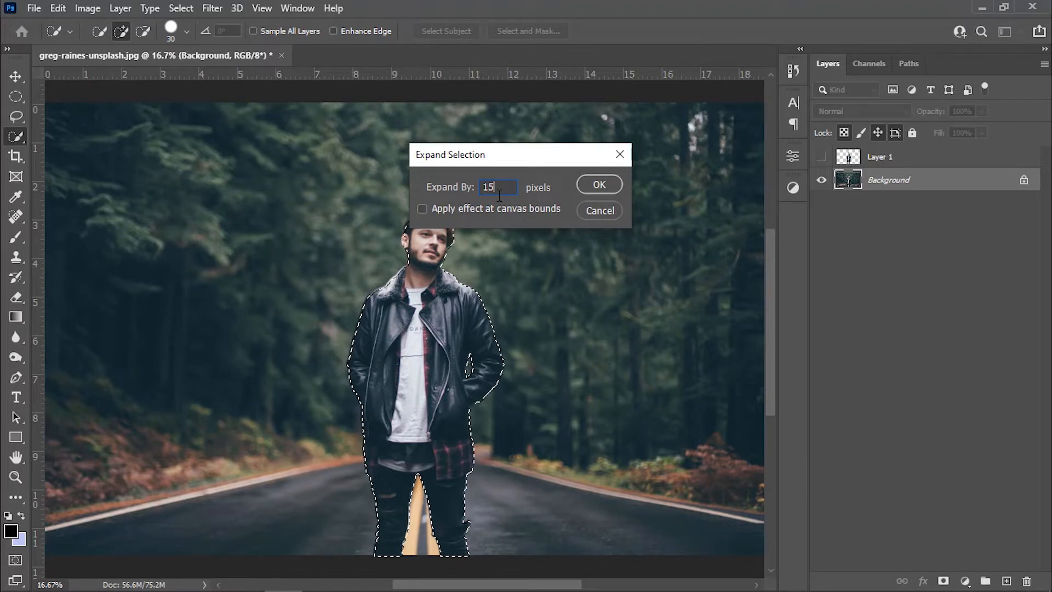
left_click(599, 185)
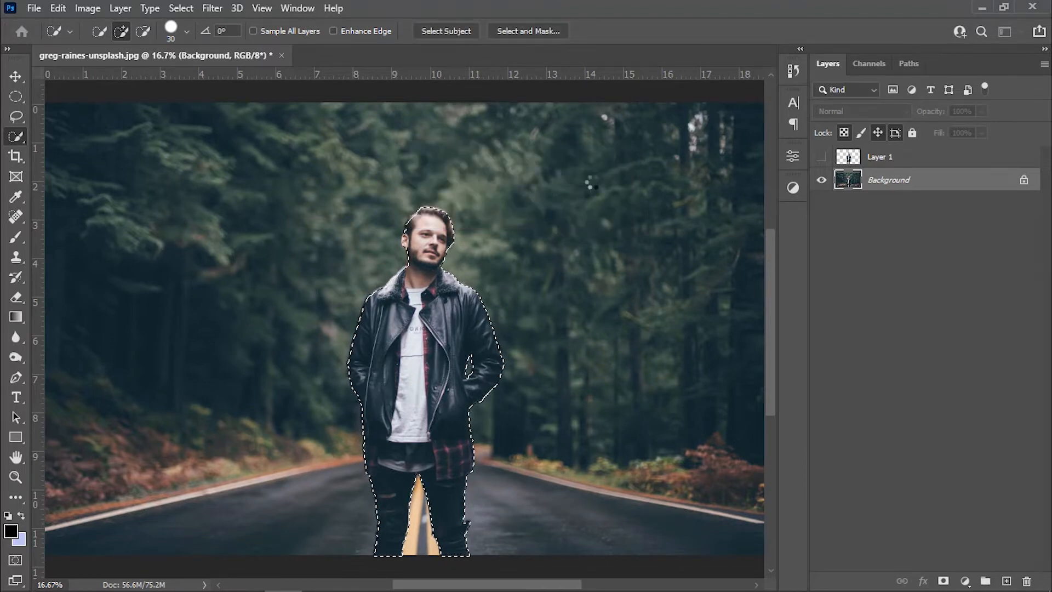
left_click_drag(374, 264, 457, 314)
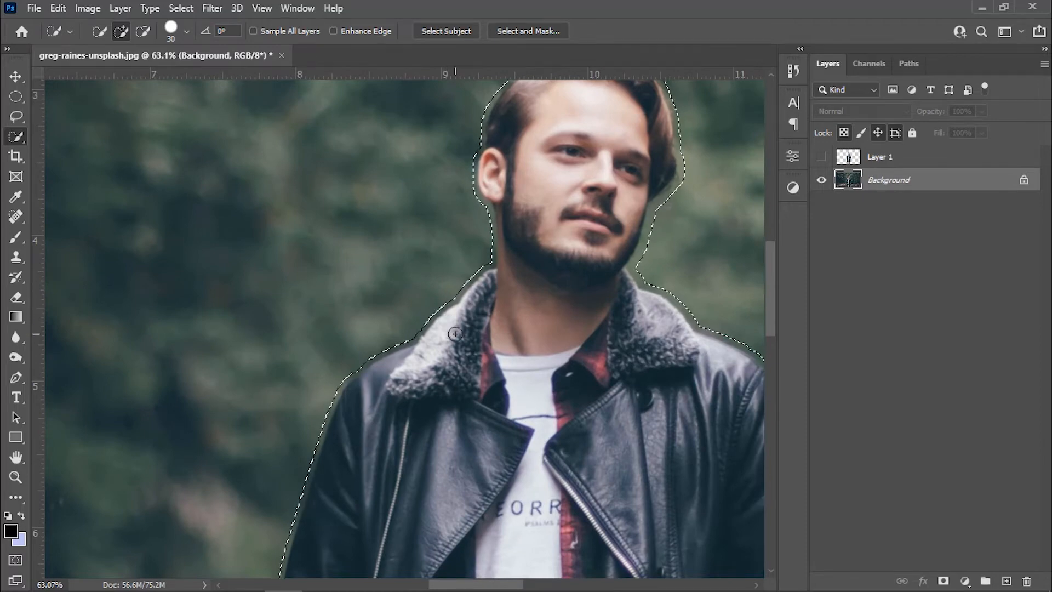
left_click_drag(585, 390, 501, 375)
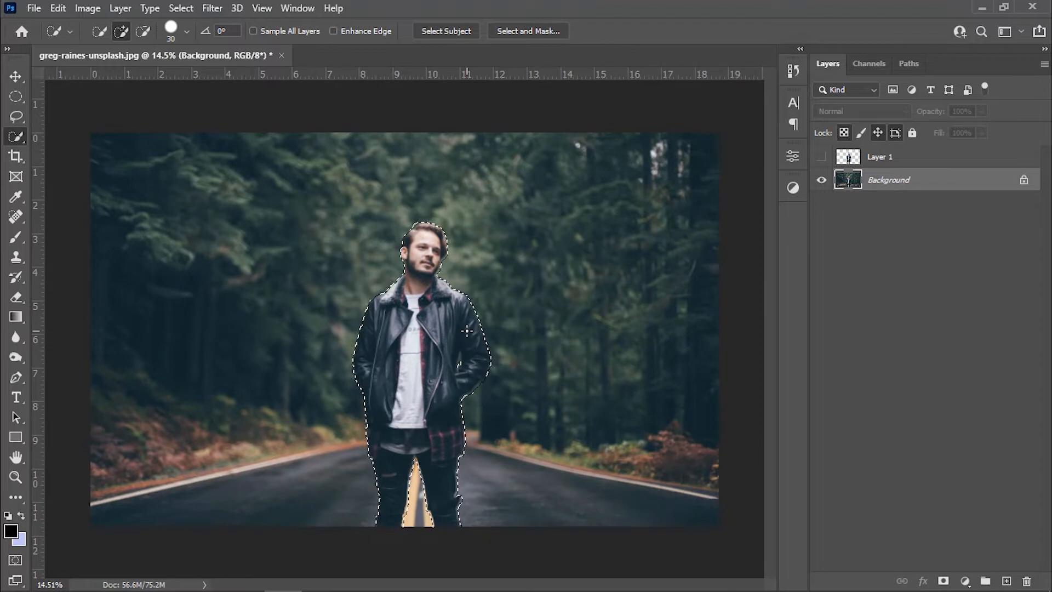
Remove the man from the Background layer by filling the expanded selection with Content-Aware contents.
left_click(59, 9)
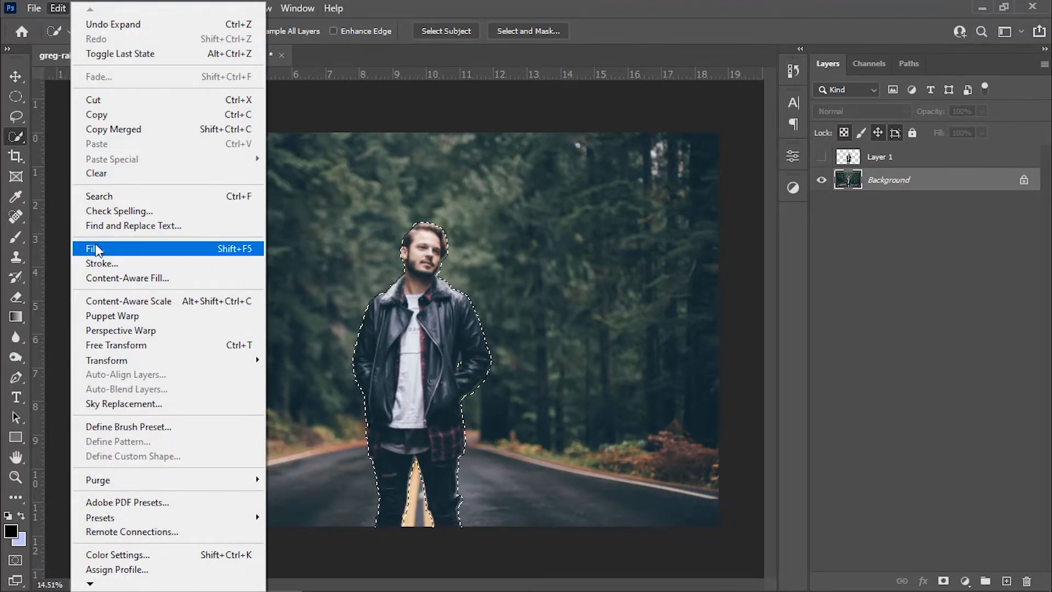
left_click(96, 248)
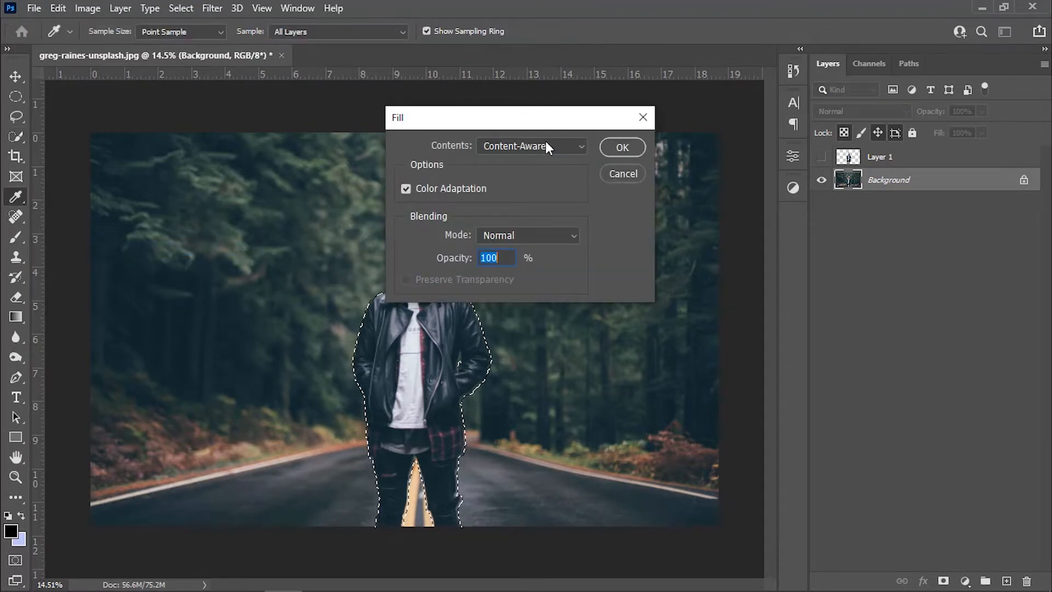
left_click(546, 145)
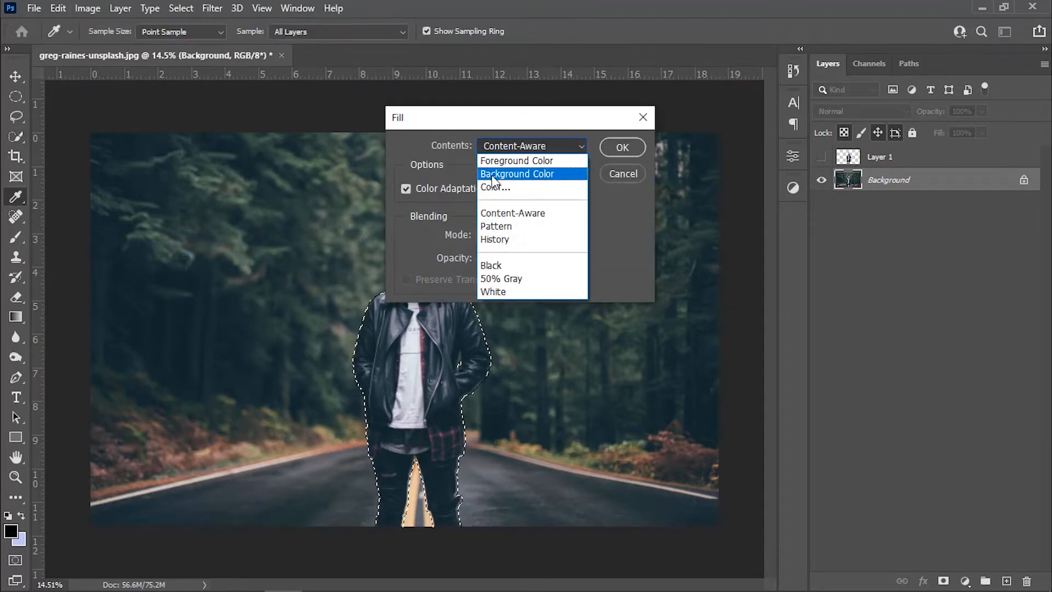
left_click(506, 214)
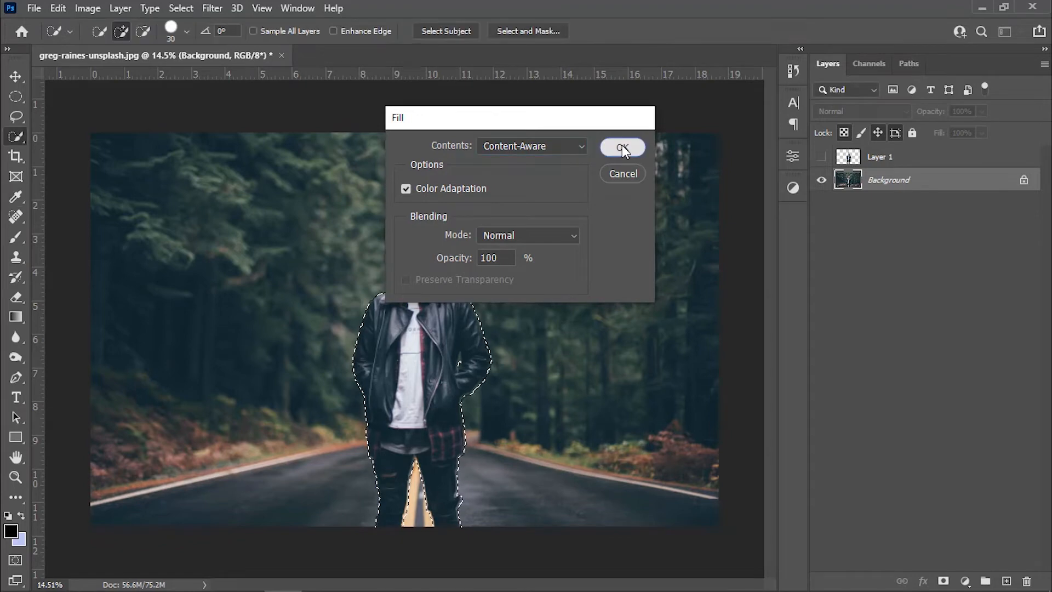
left_click(622, 147)
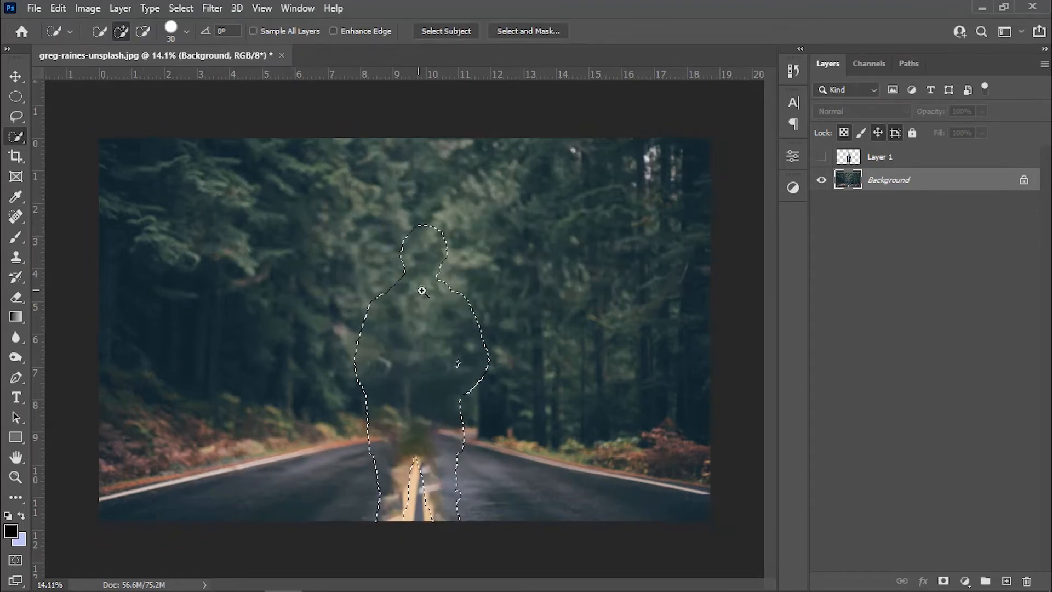
Switch to the Spot Healing Brush and clear the selection around the filled area.
scroll(430, 401, "up", 2)
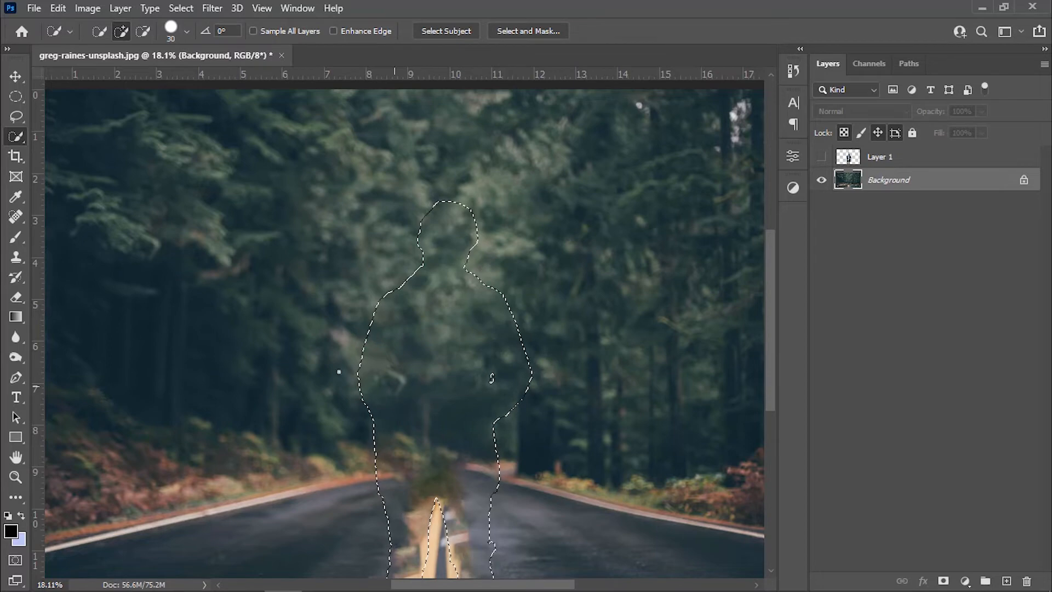
left_click(15, 218)
right_click(15, 218)
left_click(76, 217)
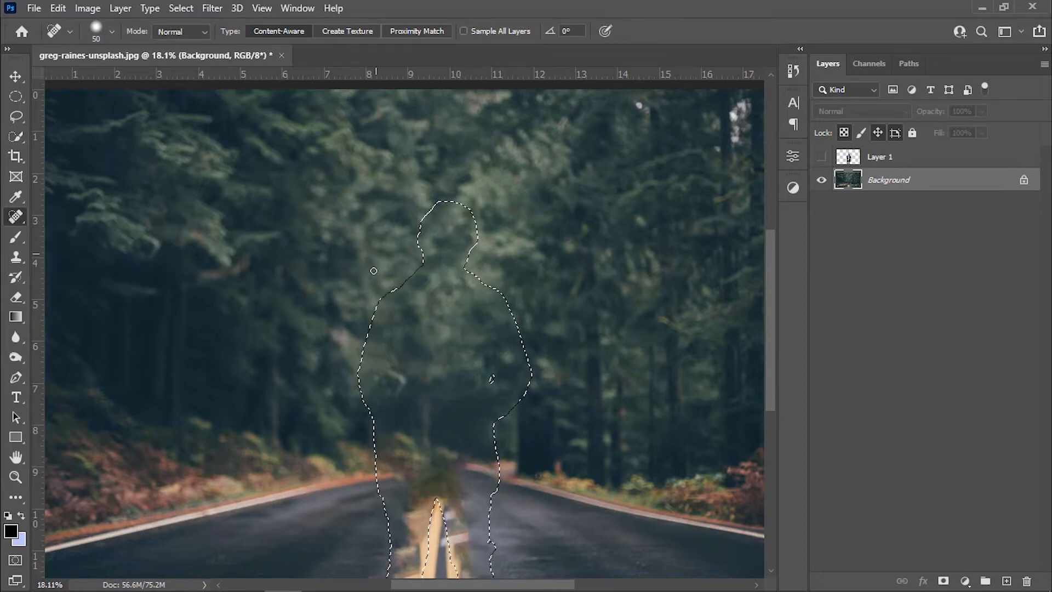
left_click(181, 8)
left_click(186, 38)
scroll(424, 311, "down", 3)
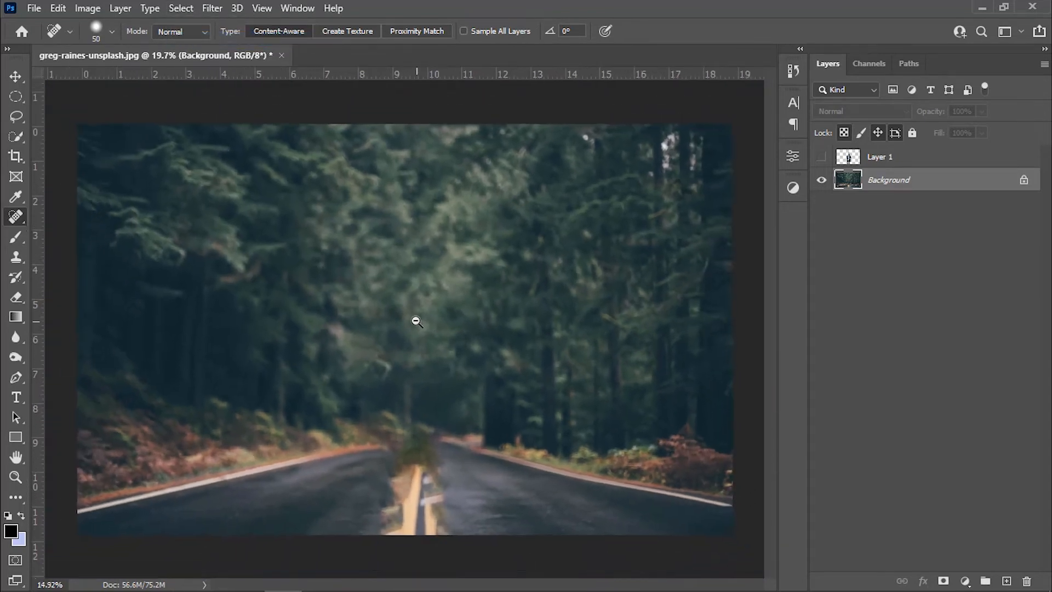
Show Layer 1 again and save the document as a Photoshop file with layers in the Animate A Still Photo folder.
left_click(822, 157)
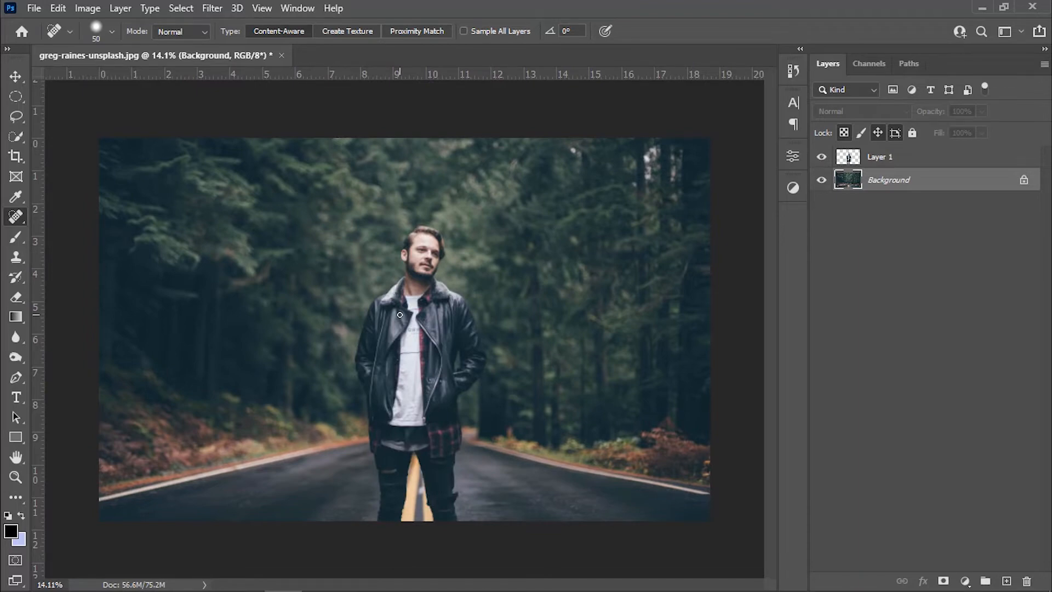
left_click(34, 8)
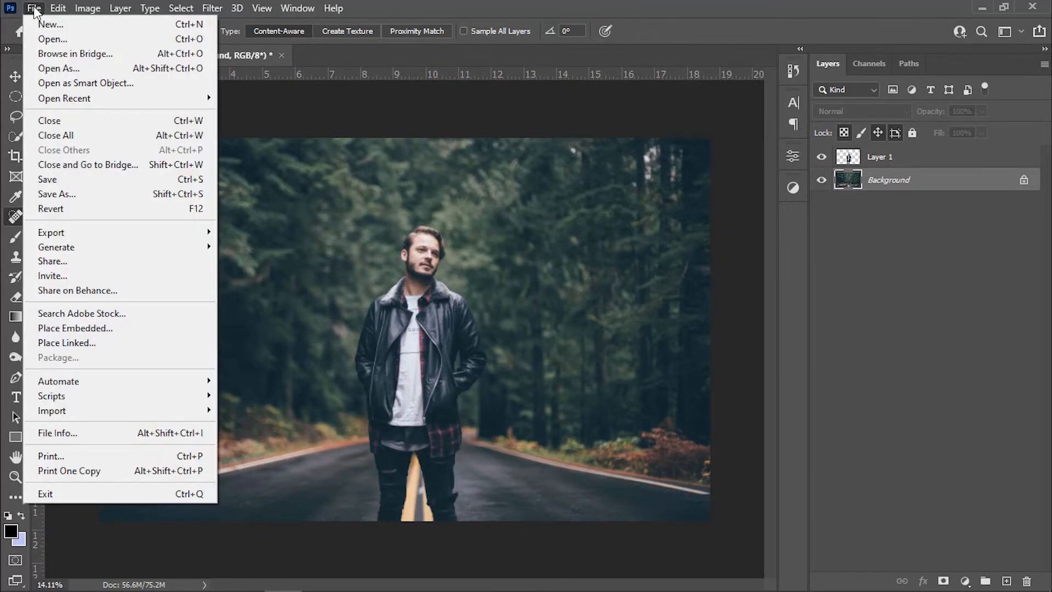
left_click(77, 189)
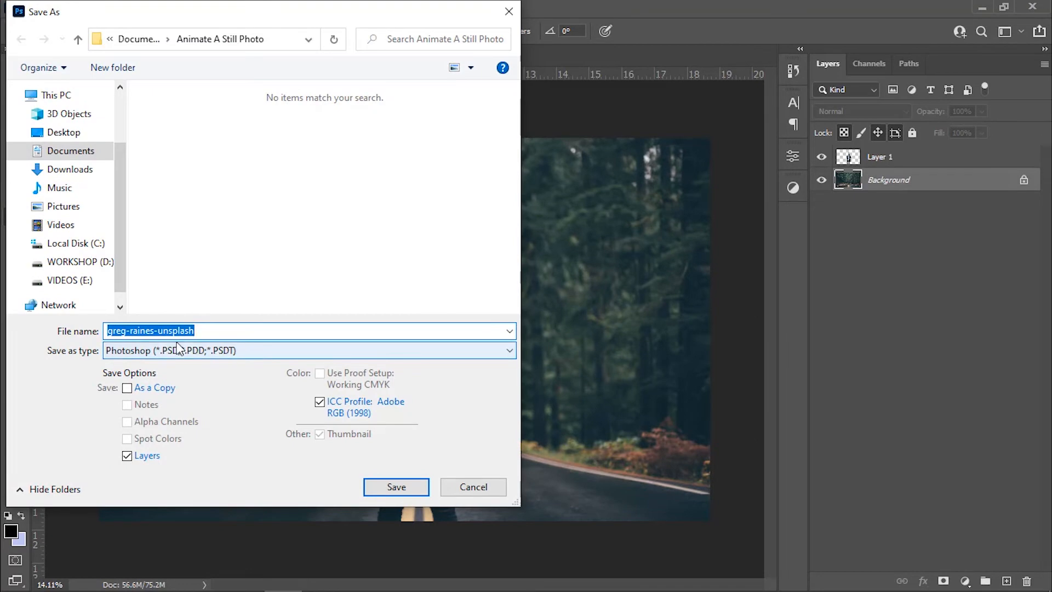
left_click(386, 489)
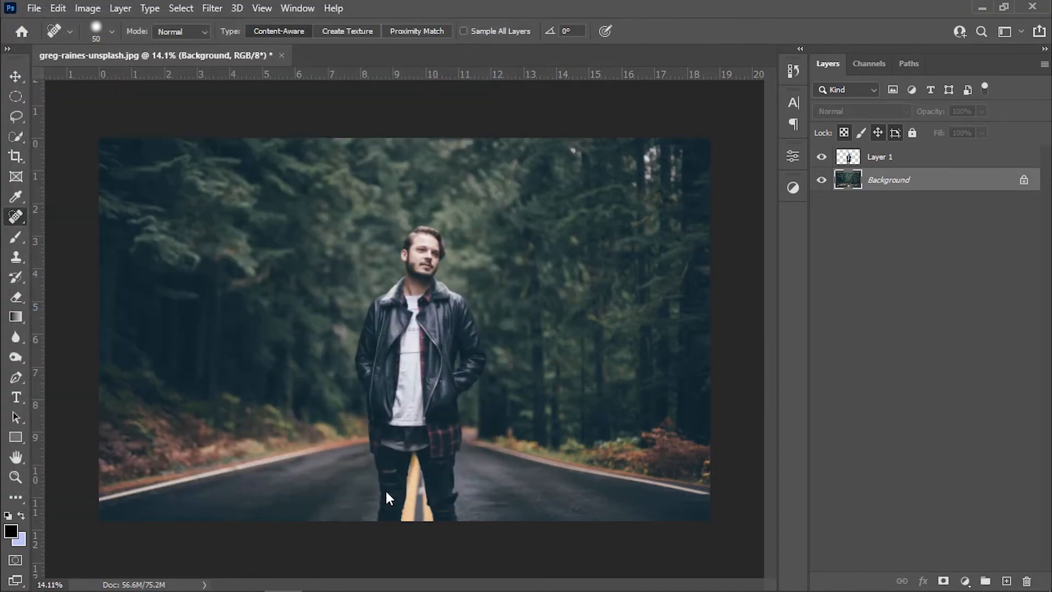
left_click(697, 159)
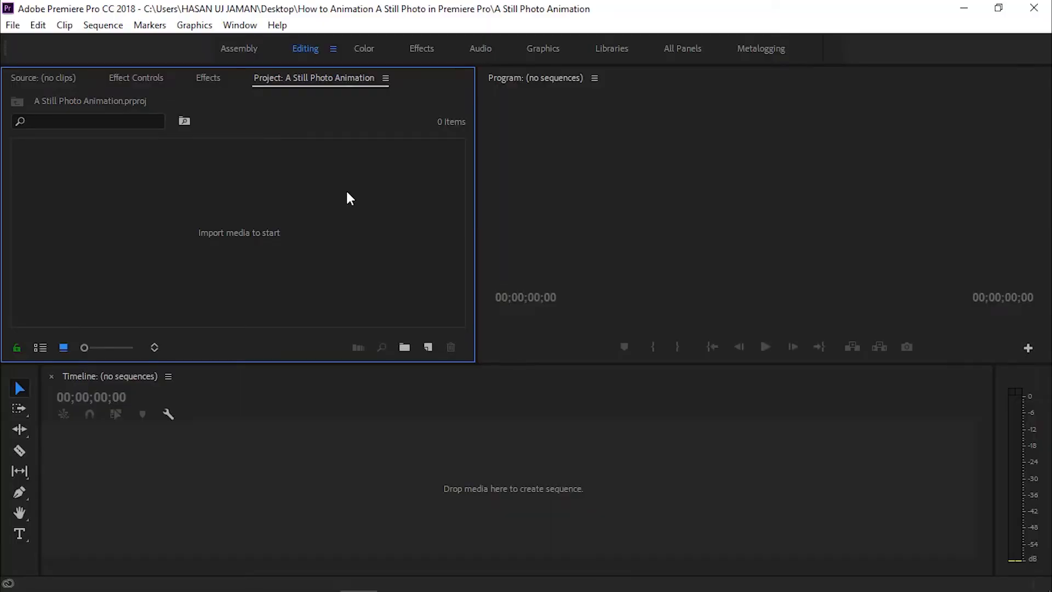
Switch to Premiere Pro and choose the layered PSD from the Animate A Still Photo folder for import into the project.
right_click(346, 189)
left_click(381, 298)
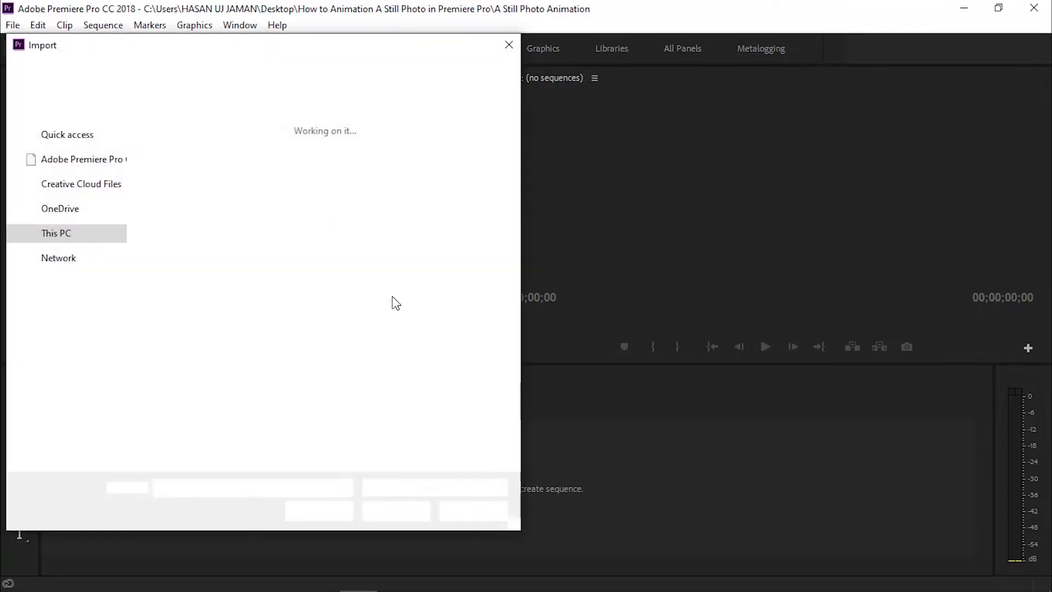
left_click(70, 289)
double_click(444, 170)
left_click(275, 164)
key("Return")
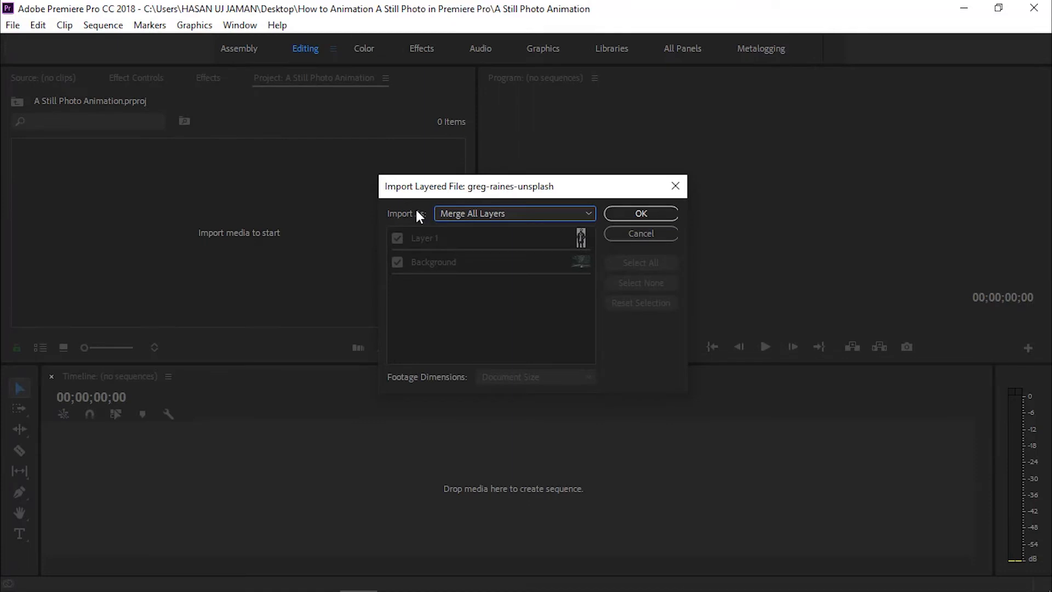
Import the layered PSD as Individual Layers, including both Layer 1 and Background.
left_click(448, 214)
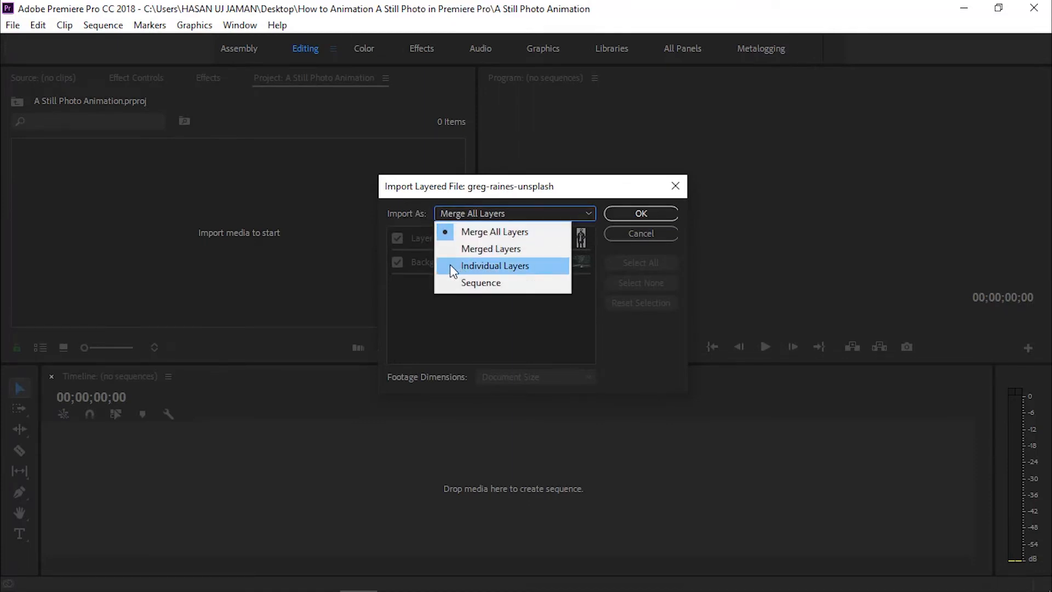
left_click(516, 267)
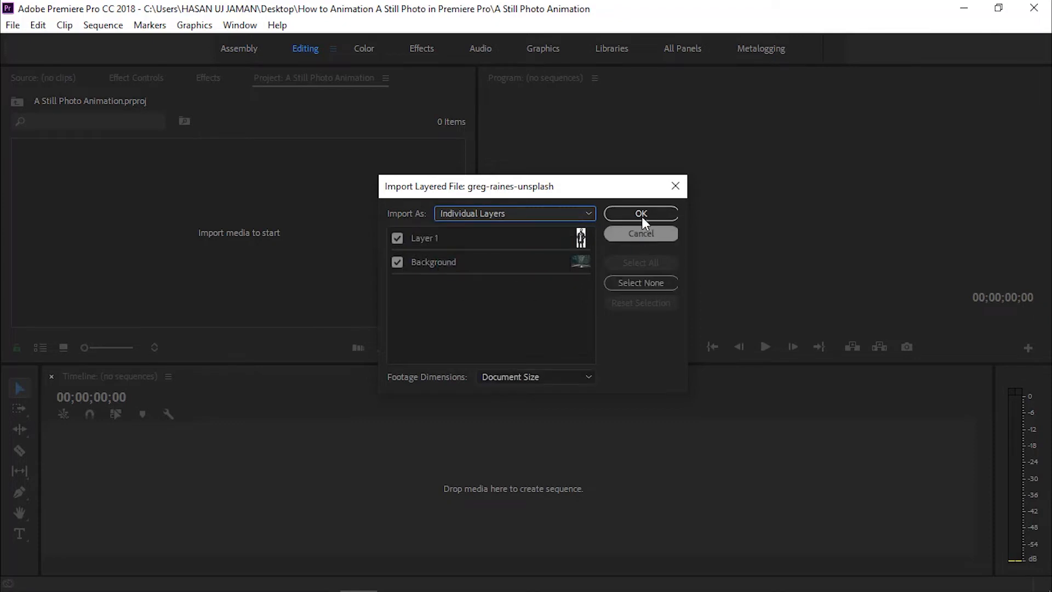
left_click(642, 213)
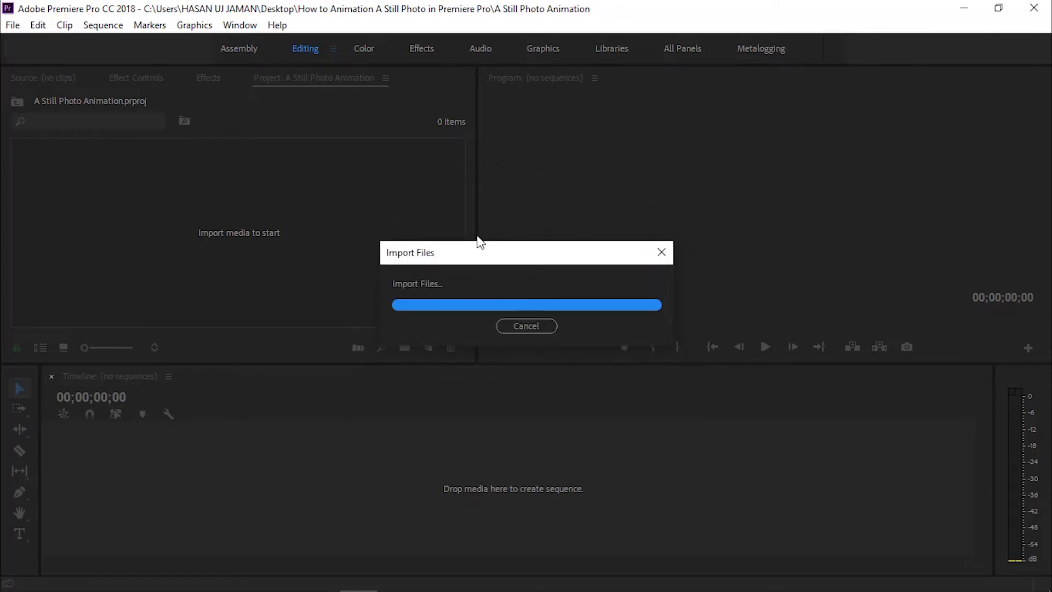
left_click(250, 271)
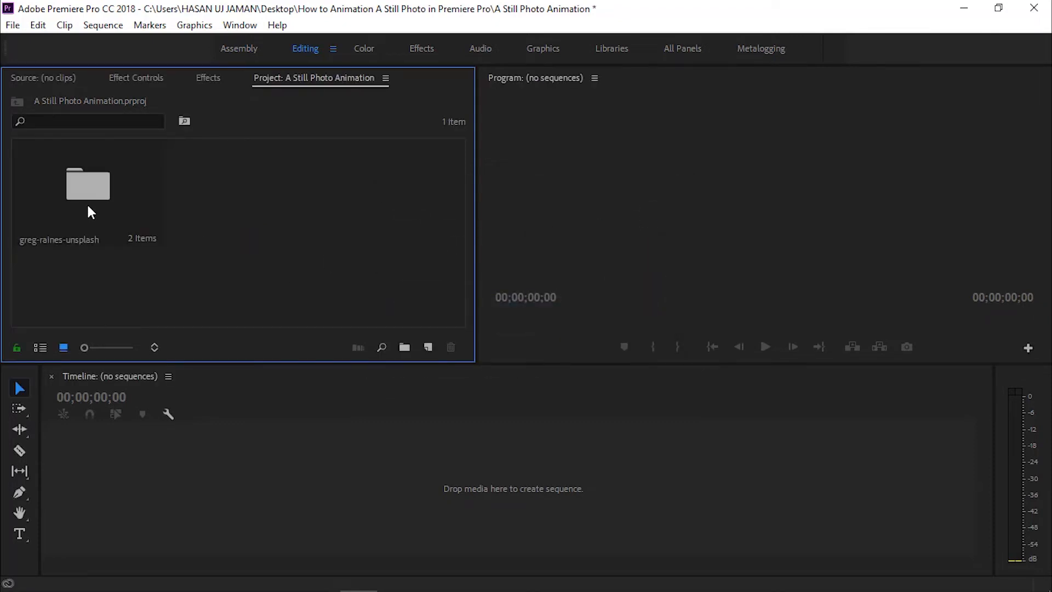
Create a sequence from the imported Background layer and extend its clip on V1 to 6 seconds.
double_click(88, 210)
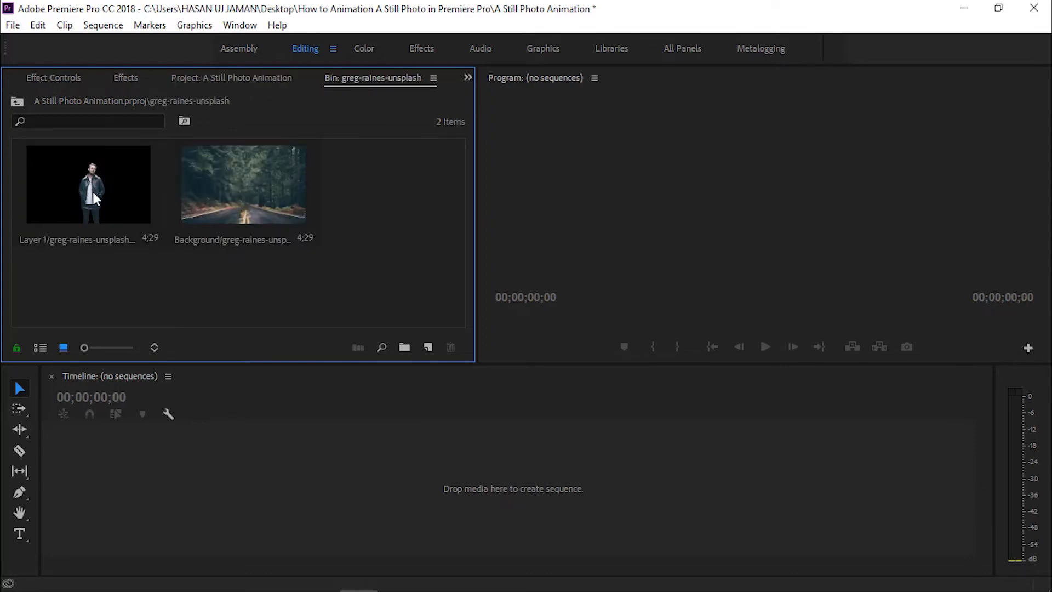
left_click_drag(258, 209, 441, 481)
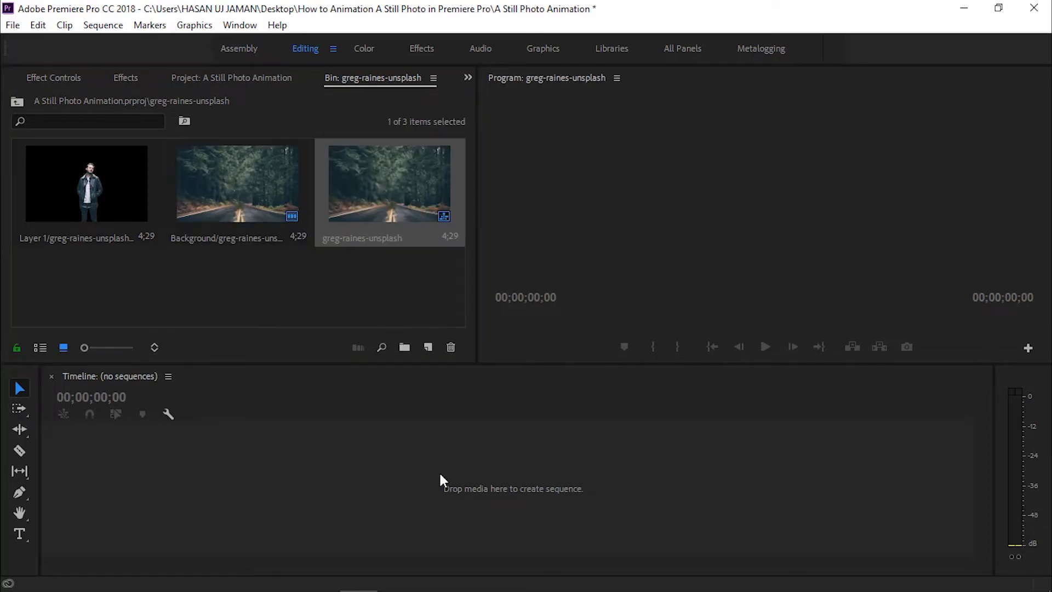
left_click_drag(522, 564, 130, 562)
left_click_drag(656, 475, 725, 470)
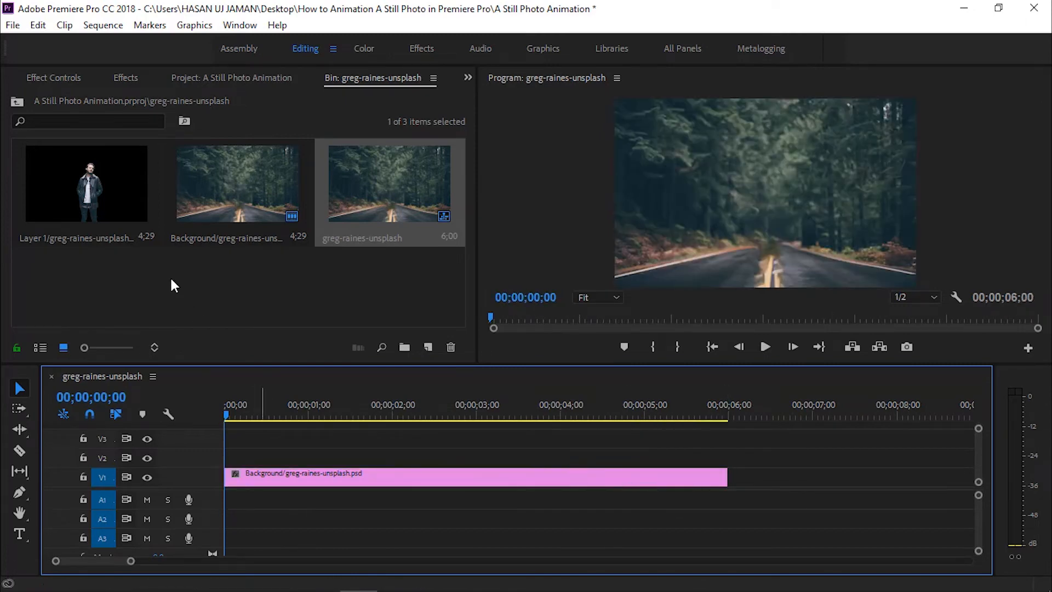
Place the Layer 1 image on V2 above the background clip and extend it to 6 seconds.
left_click_drag(94, 182, 256, 456)
left_click_drag(634, 455, 727, 456)
left_click_drag(273, 364, 274, 399)
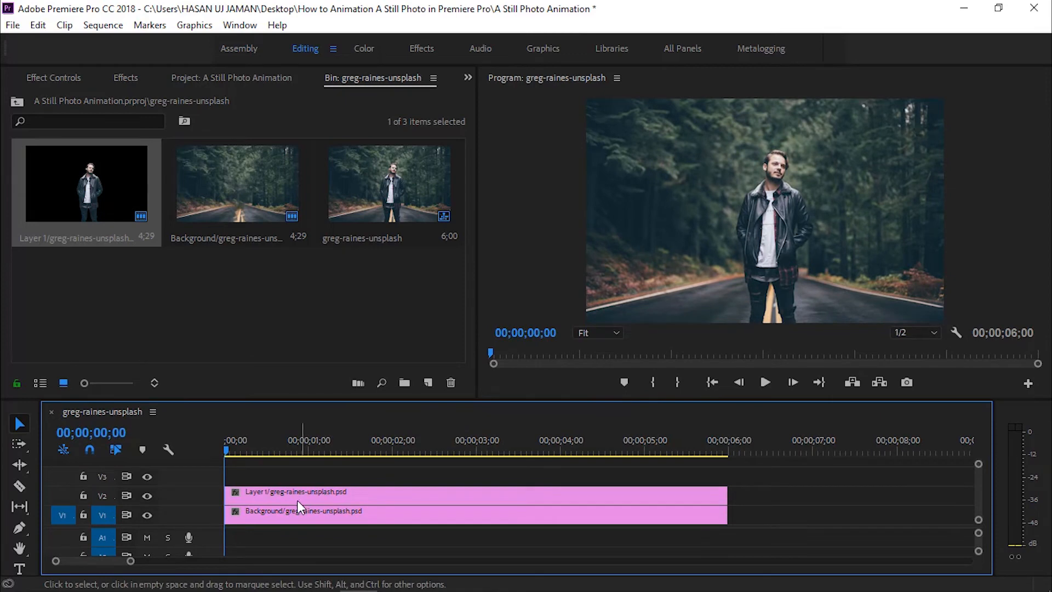
Enable Scale keyframing on the Background clip at 00;00;00;00 and set the first keyframe to 140.
left_click(284, 514)
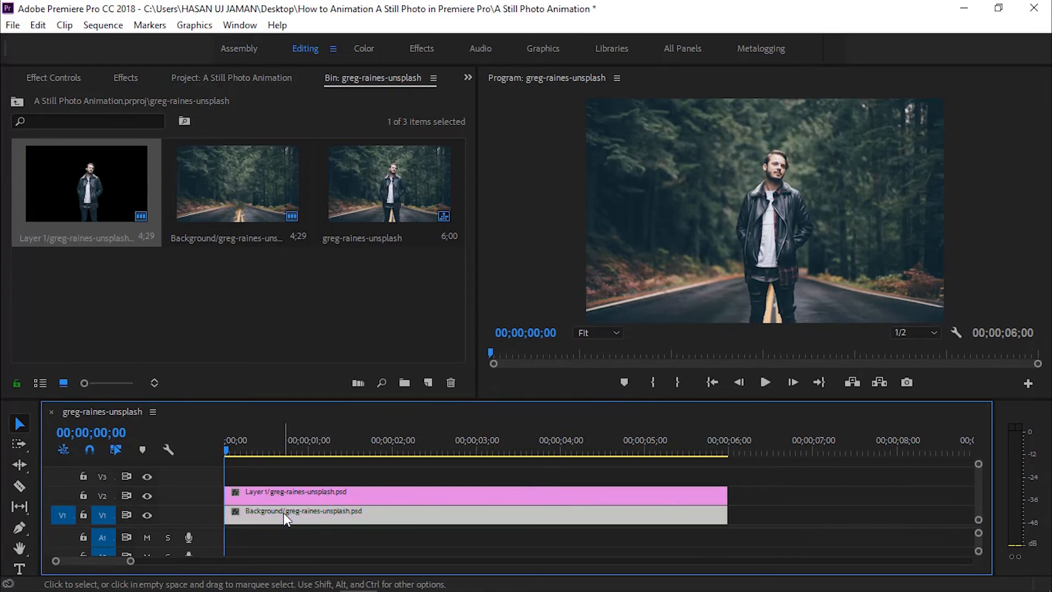
left_click(41, 77)
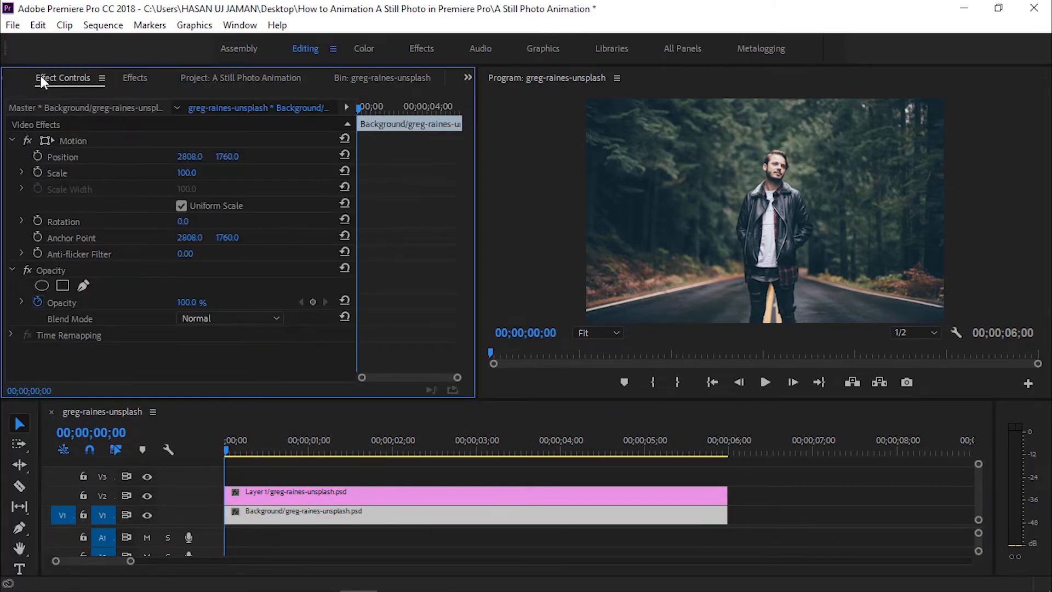
left_click(184, 446)
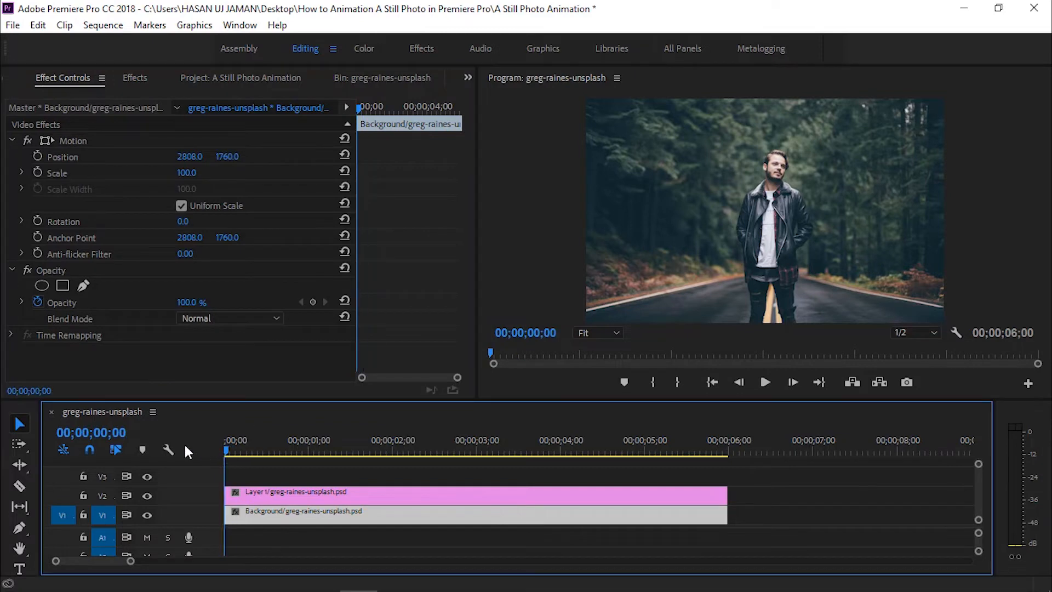
left_click(38, 172)
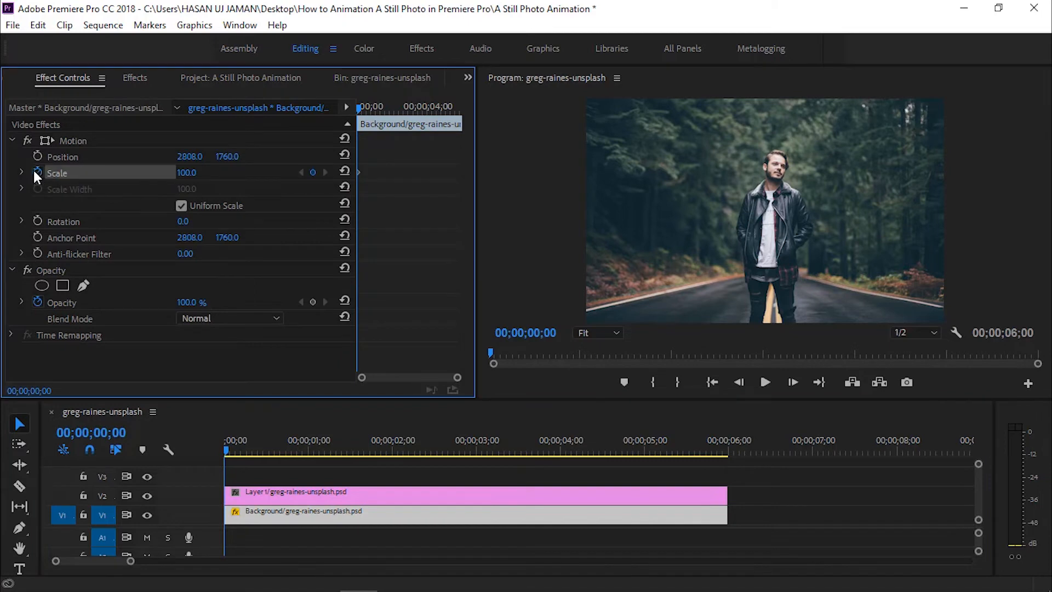
left_click(186, 173)
type("140")
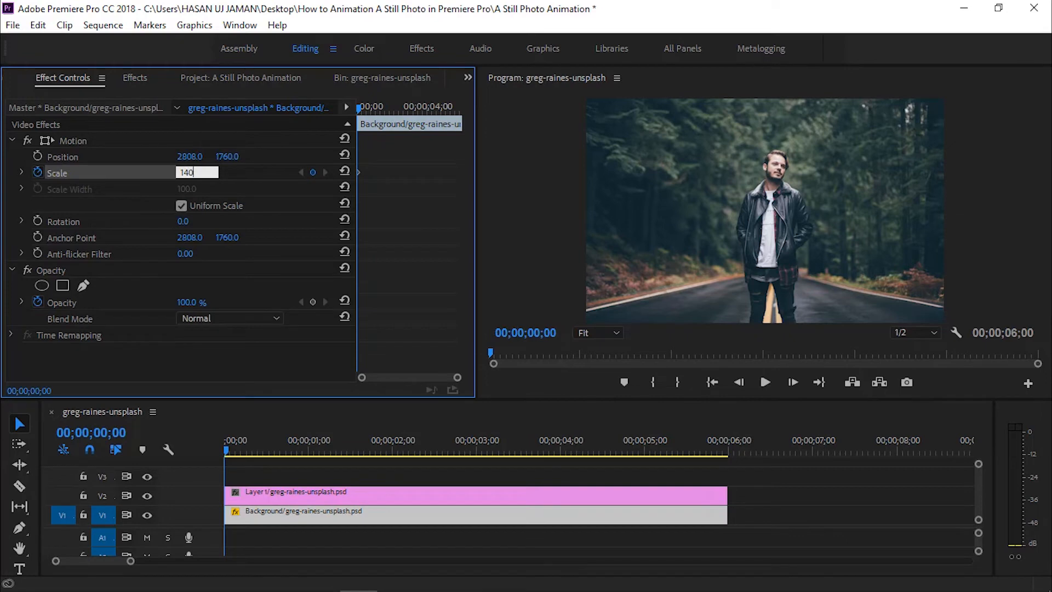
key("Return")
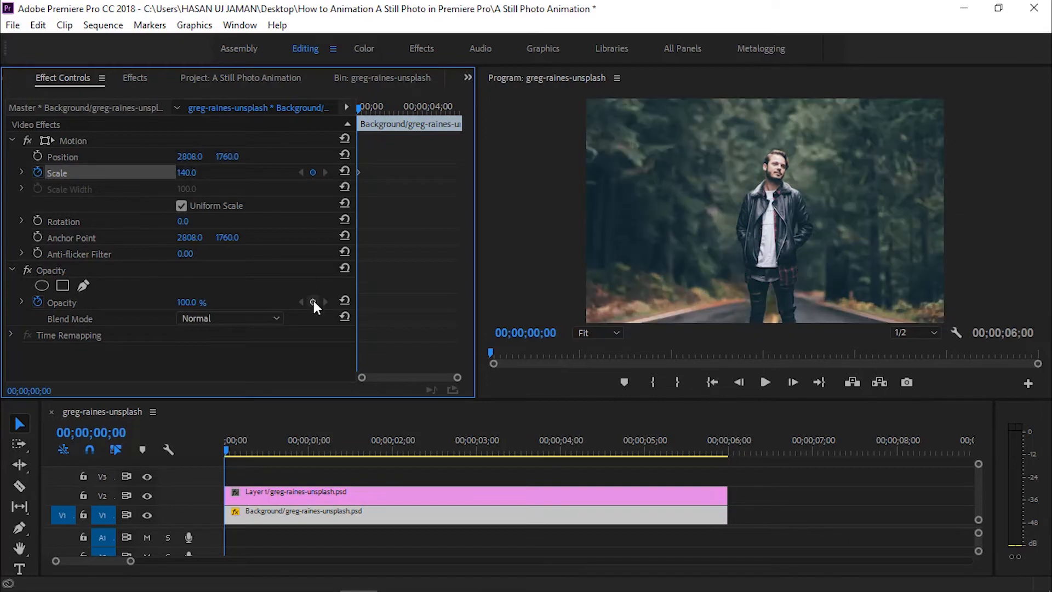
Add a Scale keyframe of 100 to the Background clip near its end at 00;00;05;28.
left_click(723, 451)
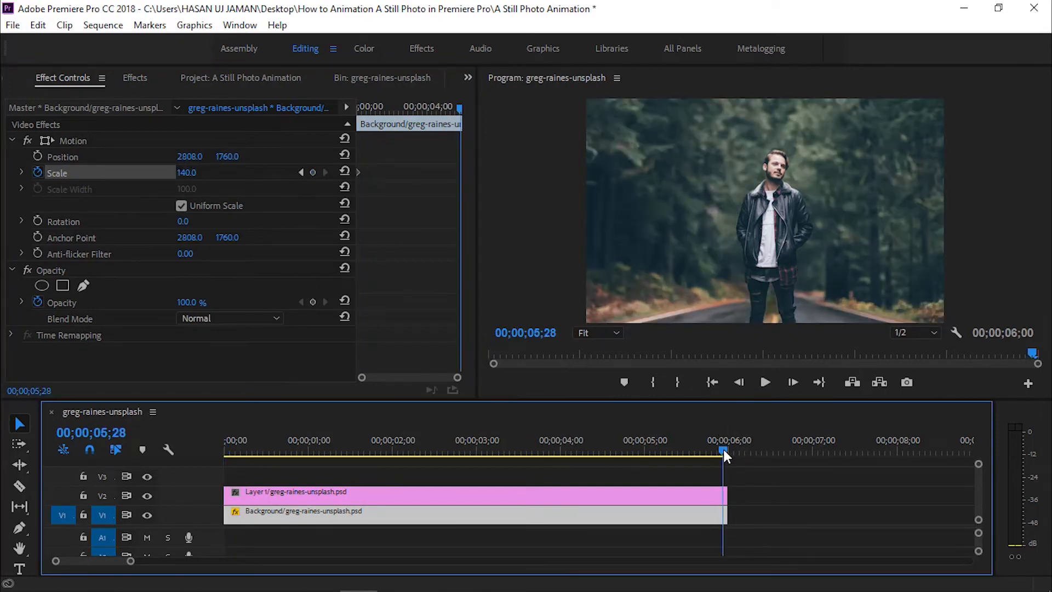
left_click(313, 172)
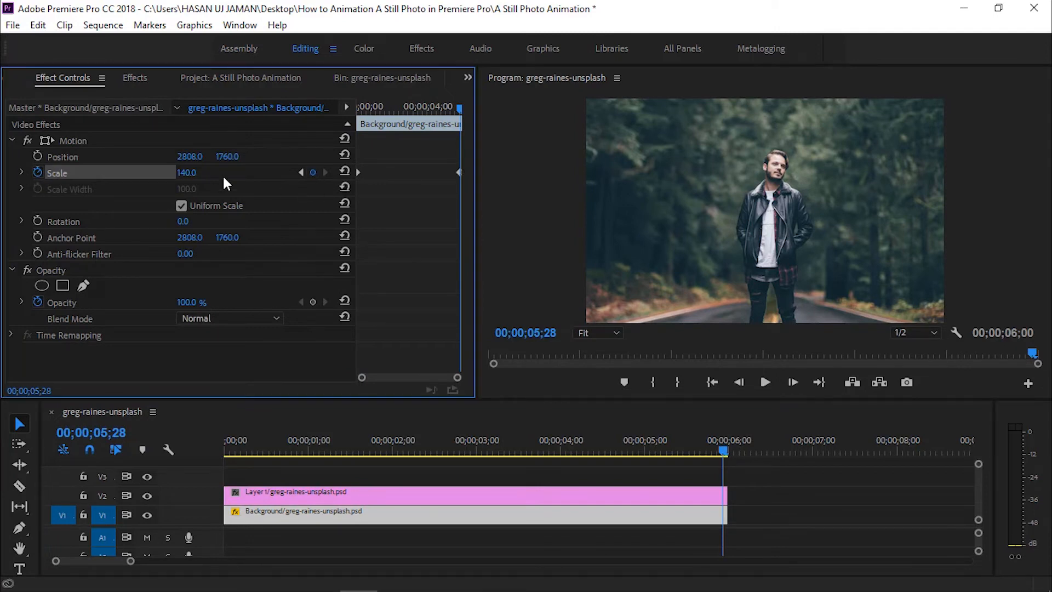
left_click(200, 171)
type("100")
key("Return")
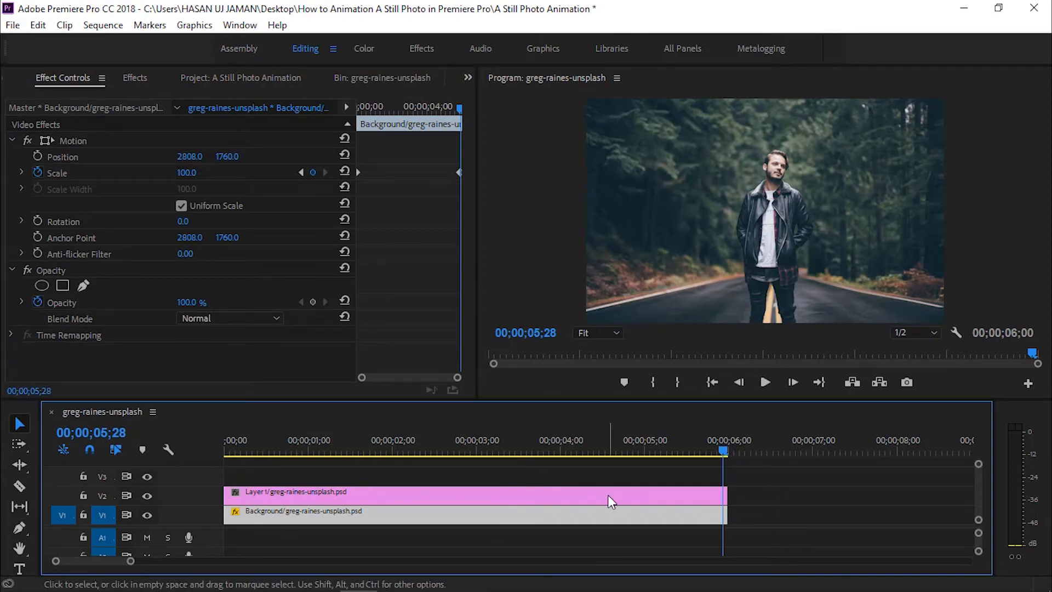
Enable Scale keyframing on the Layer 1 clip at 00;00;05;28 and set that keyframe to 125.
left_click(606, 496)
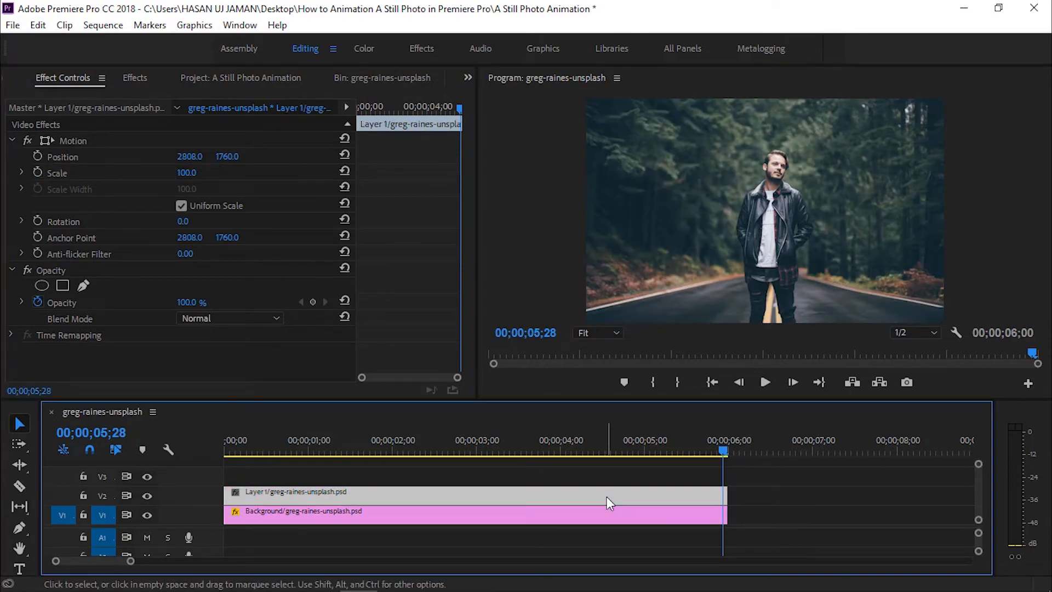
left_click(38, 172)
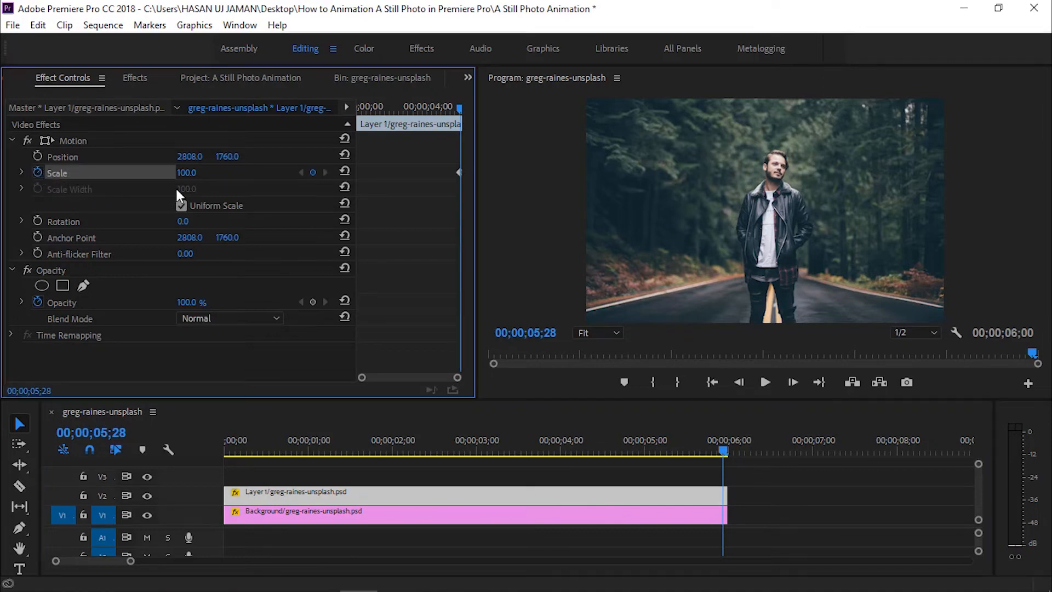
left_click(195, 171)
type("125")
key("Return")
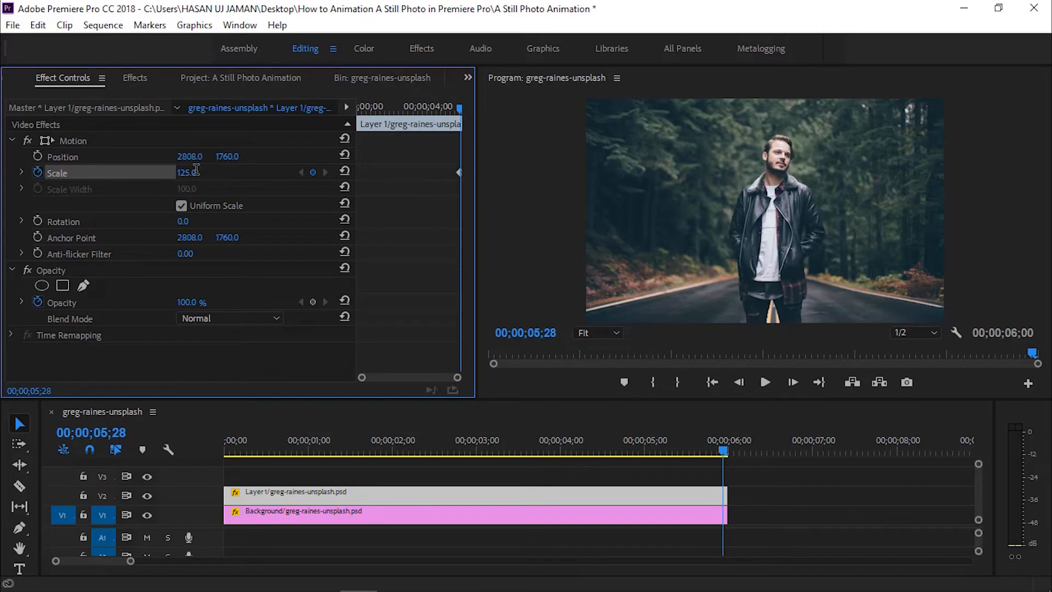
Add a Scale keyframe of 100 to the Layer 1 clip at the sequence start, 00;00;00;00.
left_click_drag(400, 444, 193, 445)
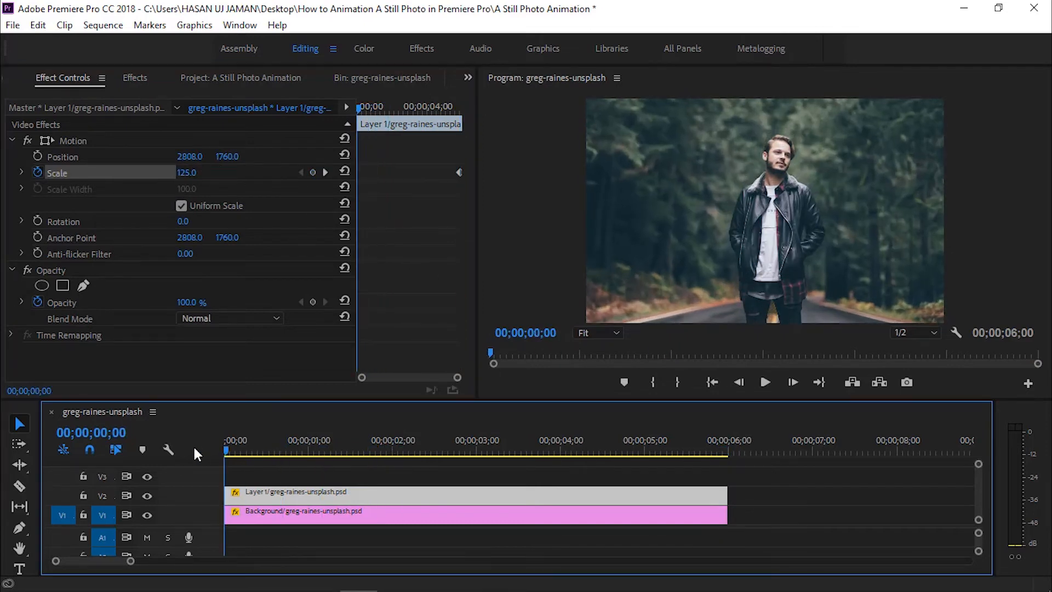
left_click(312, 171)
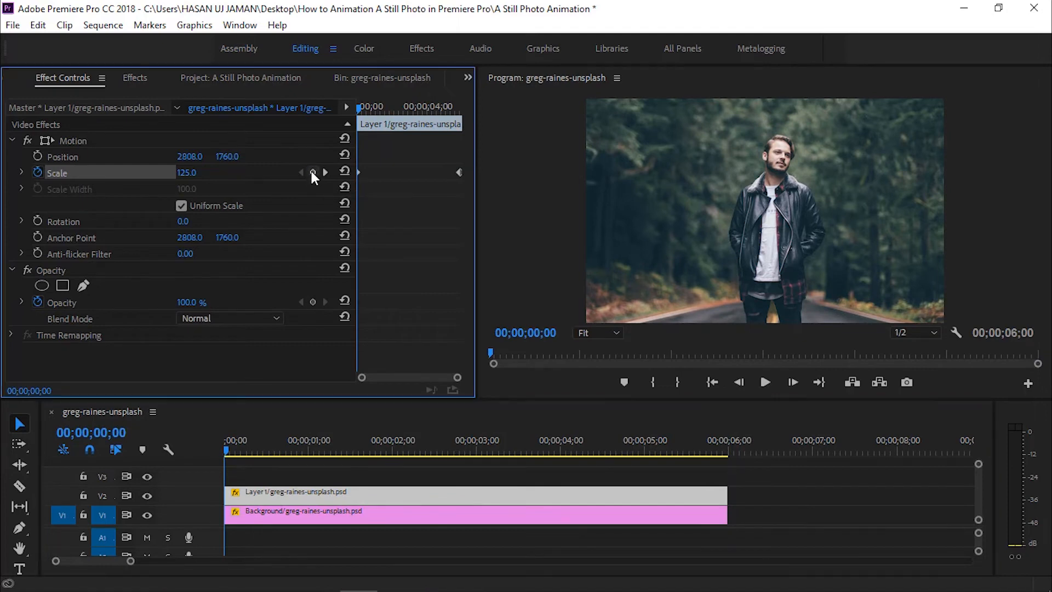
left_click(184, 172)
type("100")
key("Return")
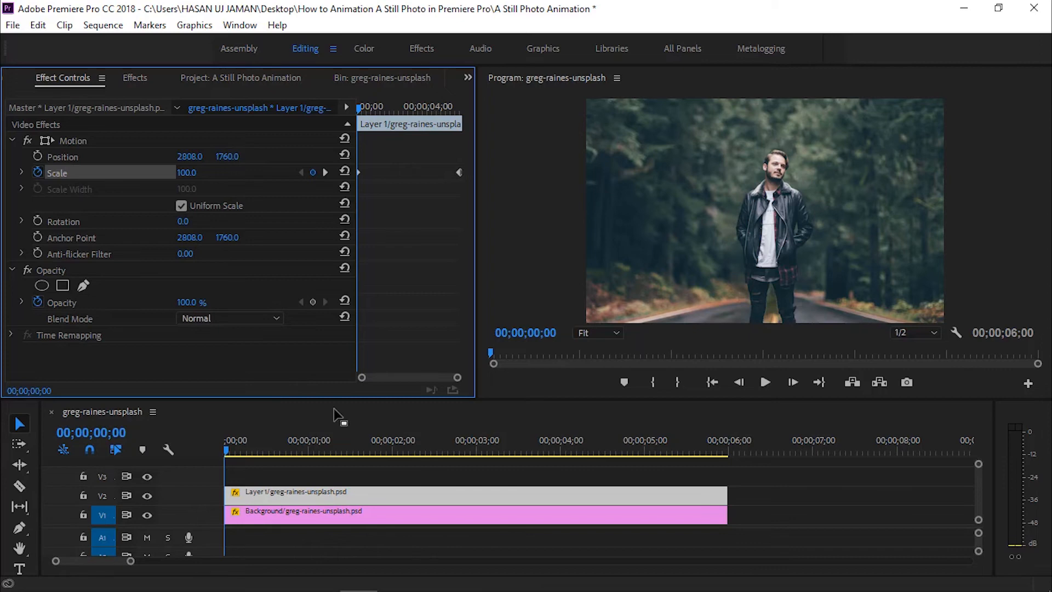
Import the Sunset Dream music file from the Animate A Still Photo folder into the project.
left_click(249, 80)
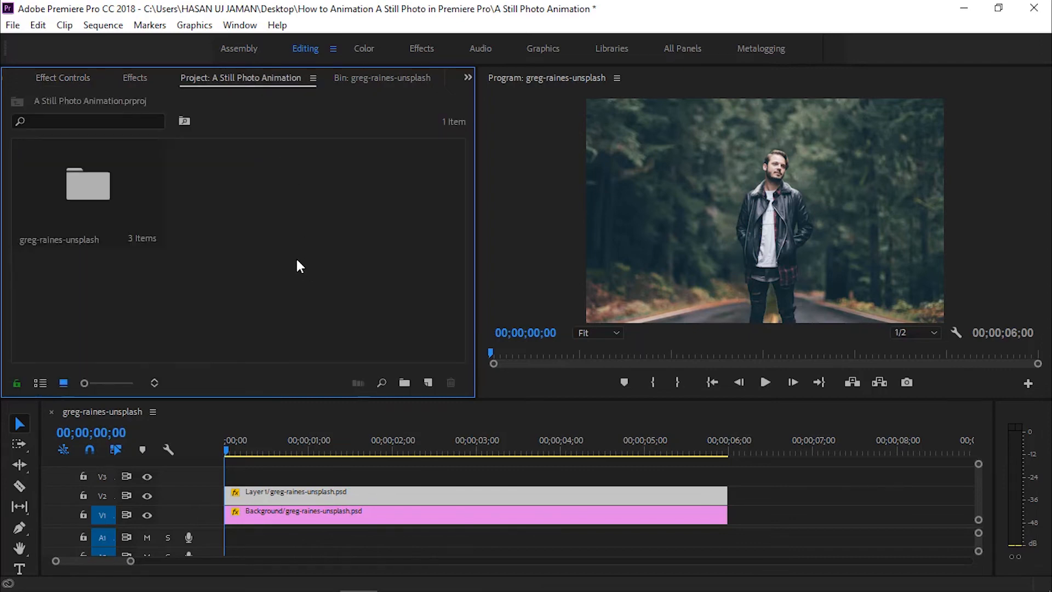
right_click(285, 212)
left_click(328, 322)
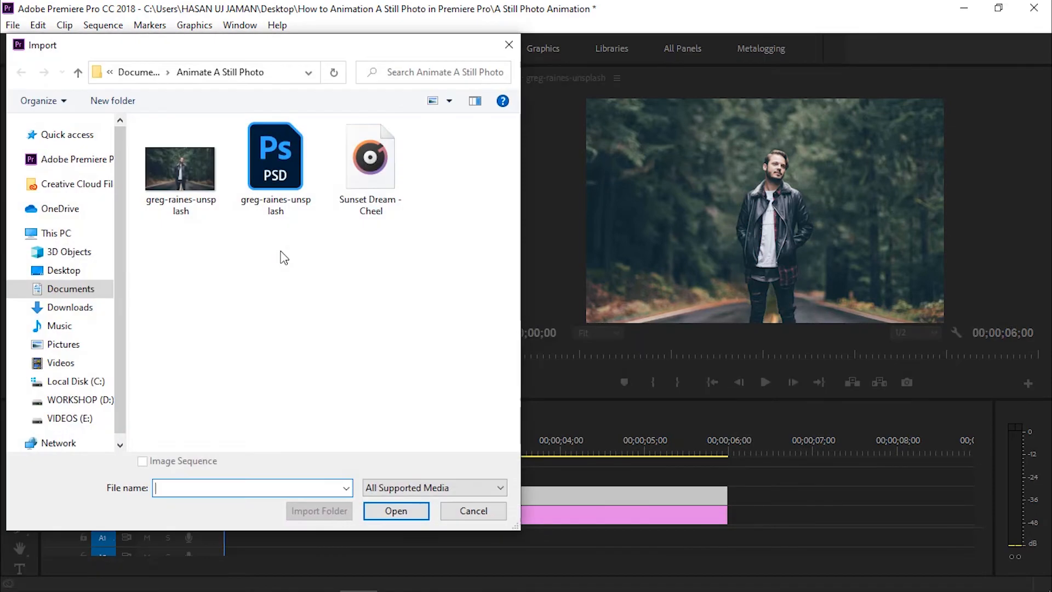
left_click(365, 517)
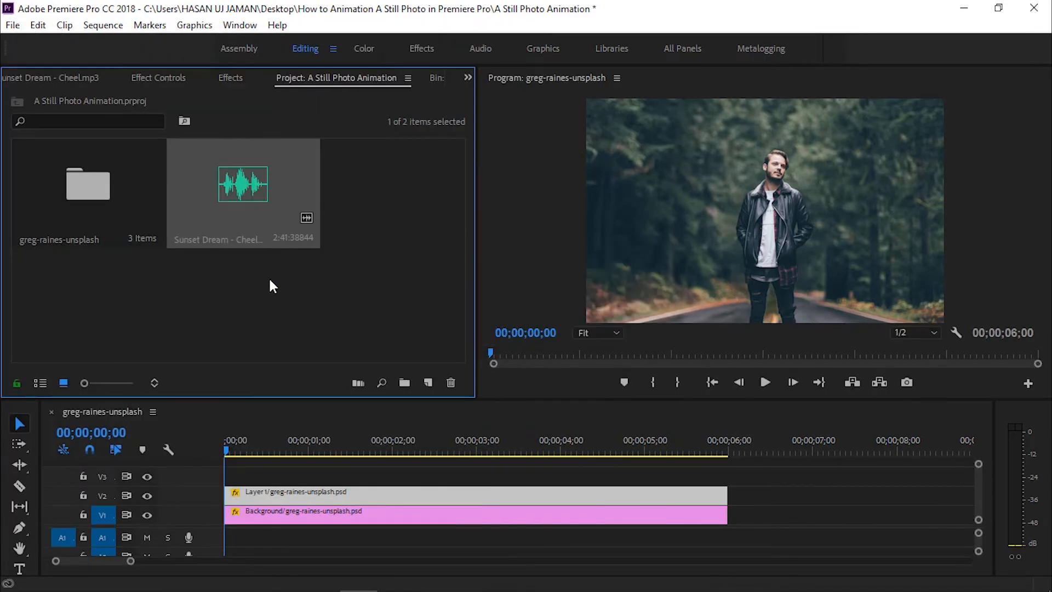
Open the Sunset Dream audio in the Source monitor and mark an In point and an Out point at 00;00;18;05.
double_click(259, 218)
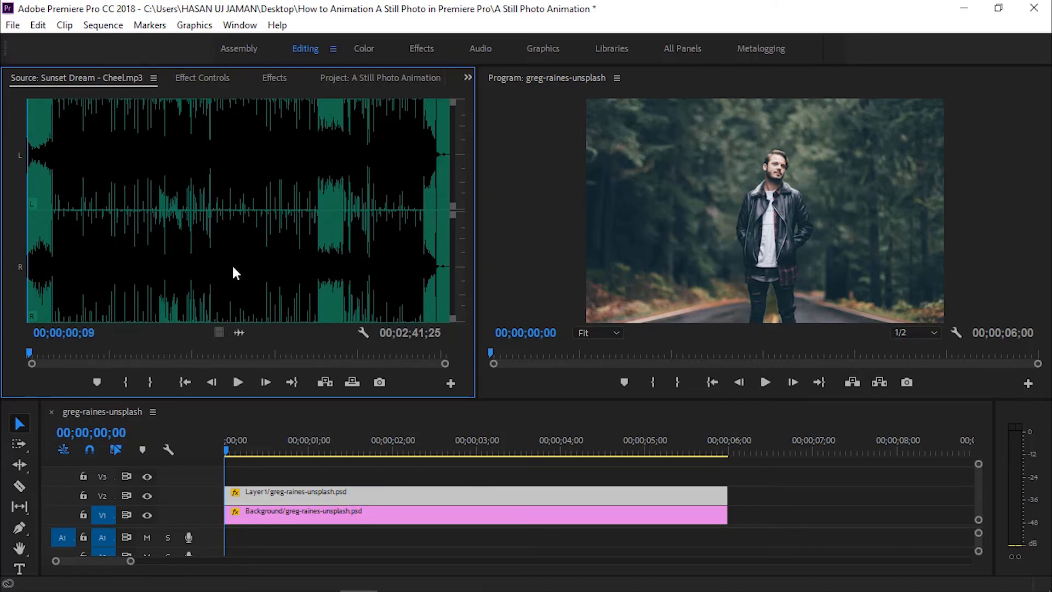
left_click(70, 308)
left_click(126, 382)
left_click_drag(86, 309, 81, 309)
left_click(159, 385)
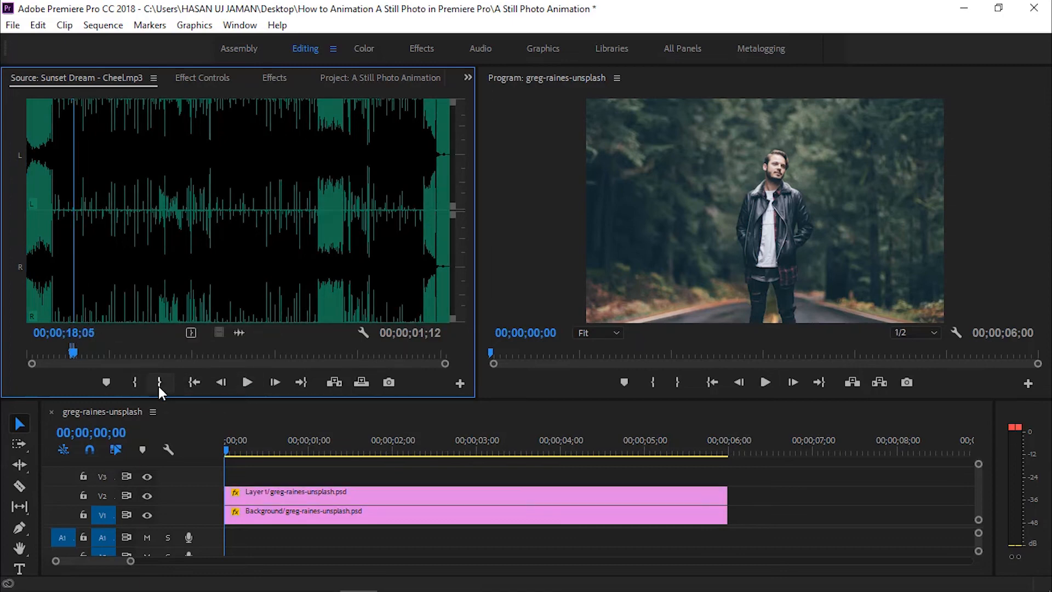
Set the music's Out point to 00;00;20;25 and place it on track A1 from the sequence start, extended to the video clips' end.
mouse_move(73, 352)
left_mouse_down()
mouse_move(84, 341)
mouse_move(80, 351)
left_mouse_up()
left_click(158, 382)
left_click_drag(241, 332, 245, 532)
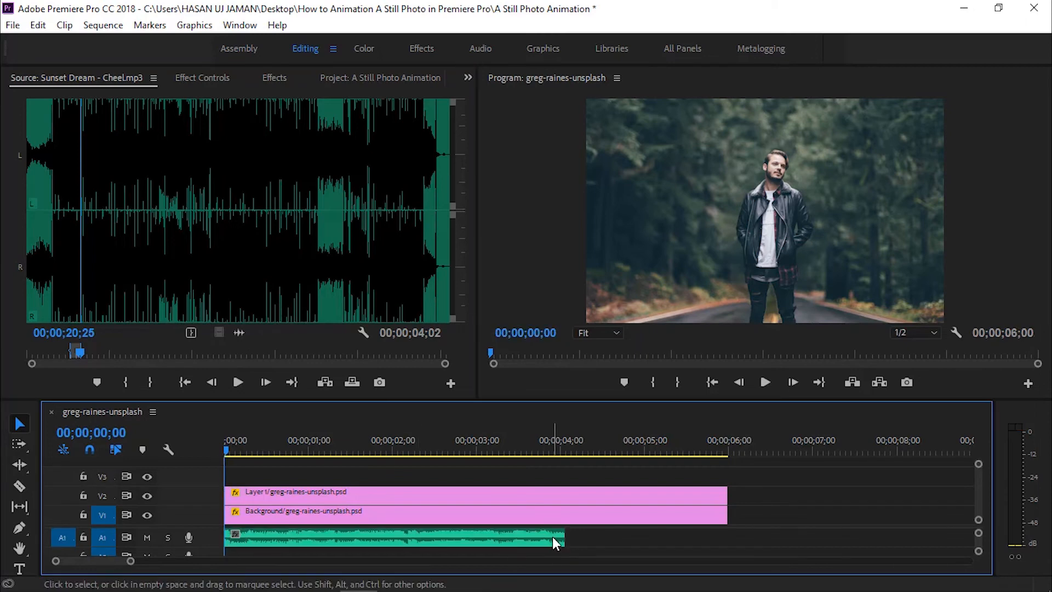
left_click_drag(563, 537, 726, 545)
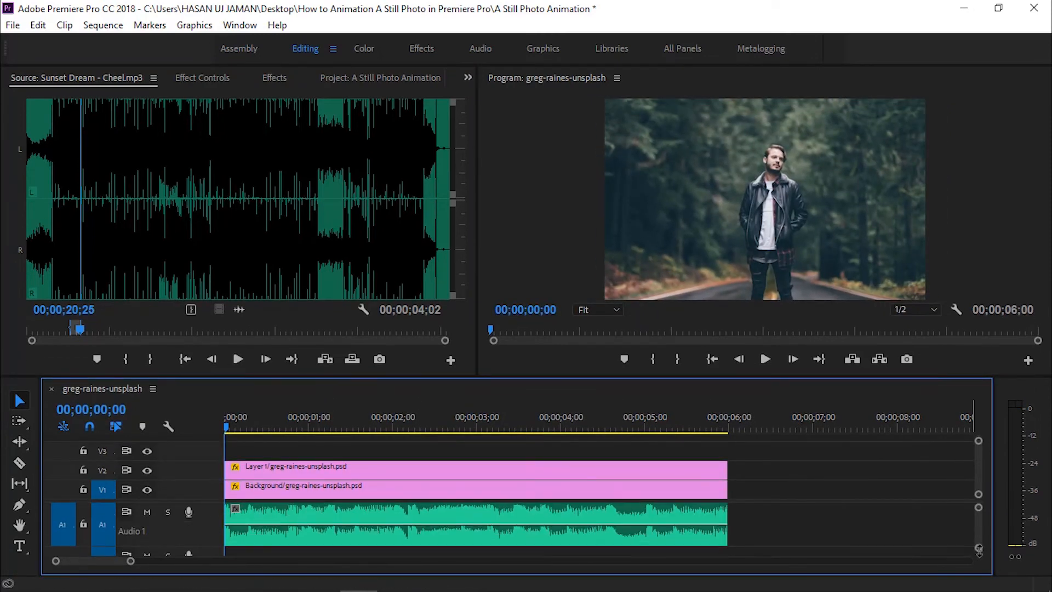
Fade in the music clip with volume Level keyframes of -20 dB at the sequence start and 0 dB at 00;00;00;29.
left_click(596, 536)
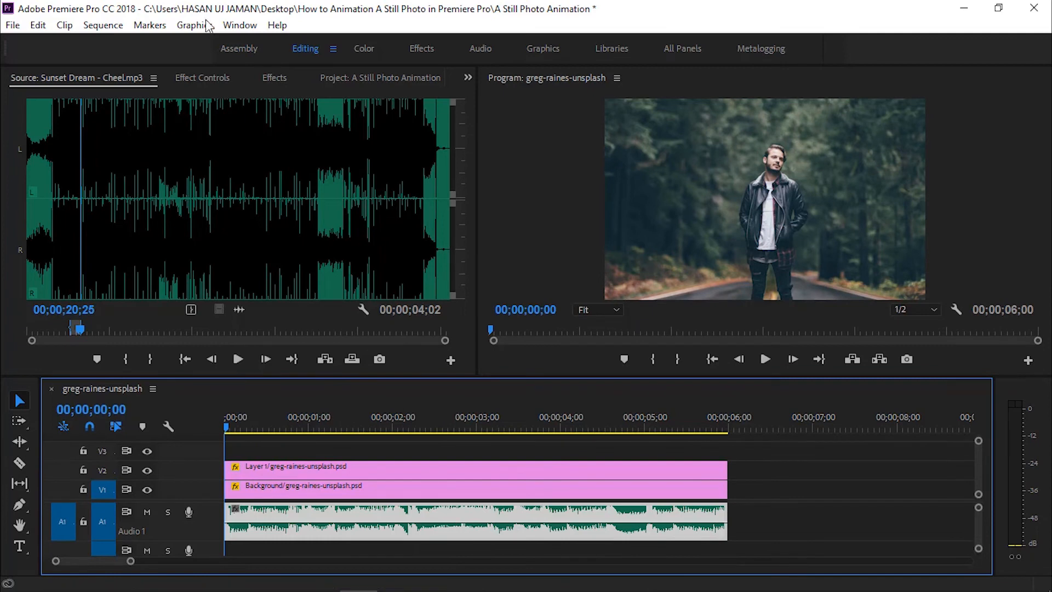
left_click(197, 77)
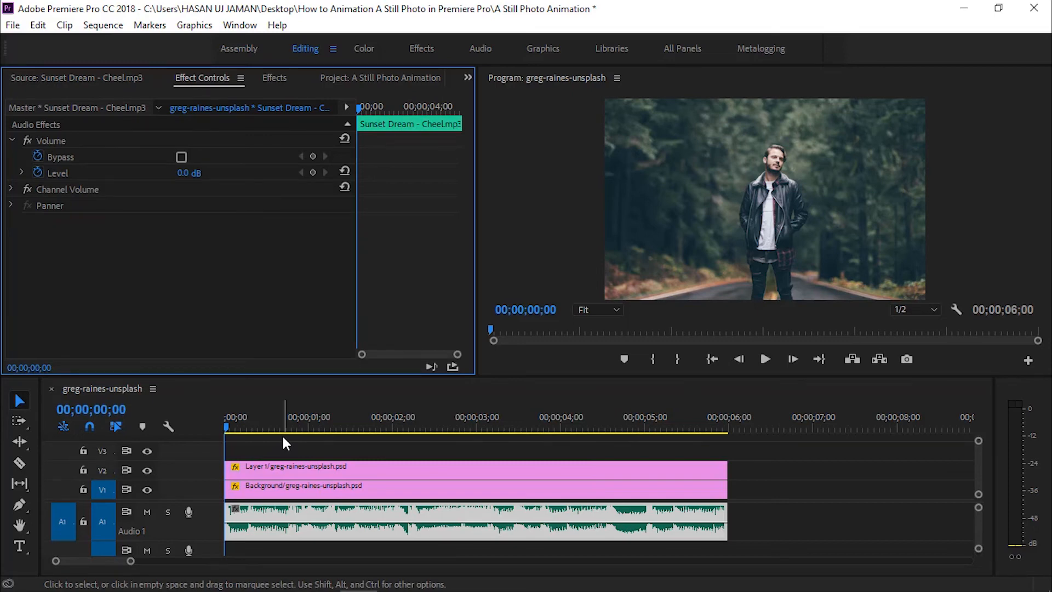
left_click(305, 426)
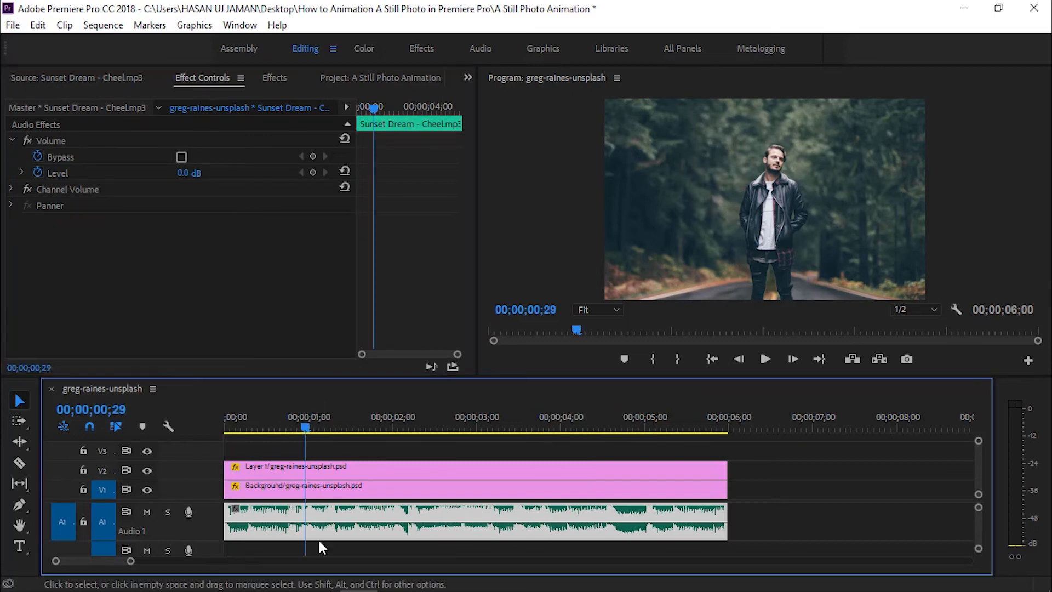
left_click(311, 172)
key("Home")
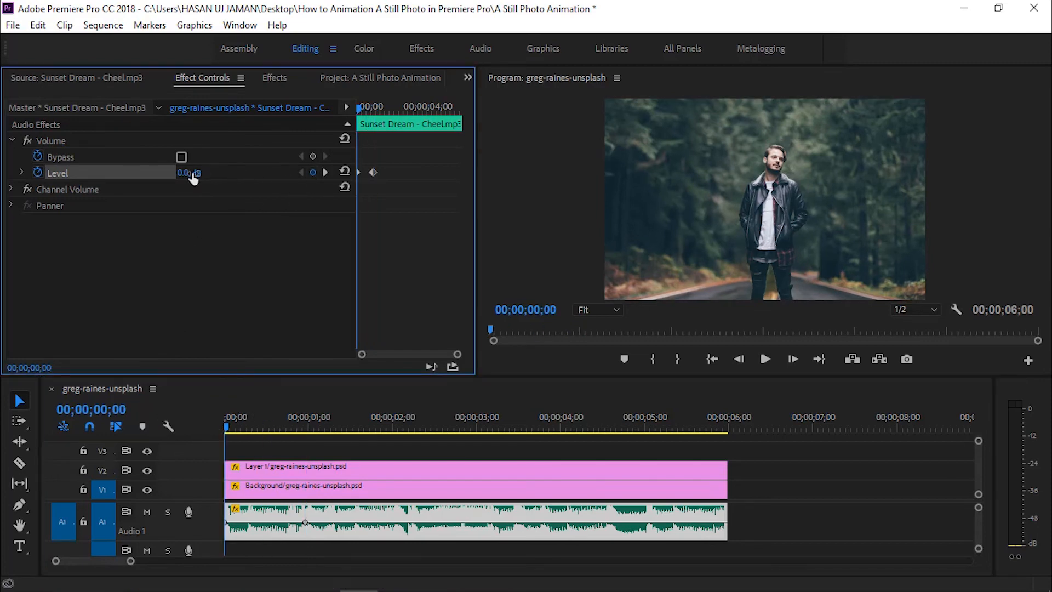
left_click(186, 173)
type("-20")
key("Return")
Fade out the music clip with volume Level keyframes of 0 dB at about 00;00;05;00 and -20 dB at 00;00;05;28.
left_click(644, 426)
left_click(312, 172)
left_click(726, 421)
left_click(312, 172)
left_click(217, 172)
type("-20")
key("Return")
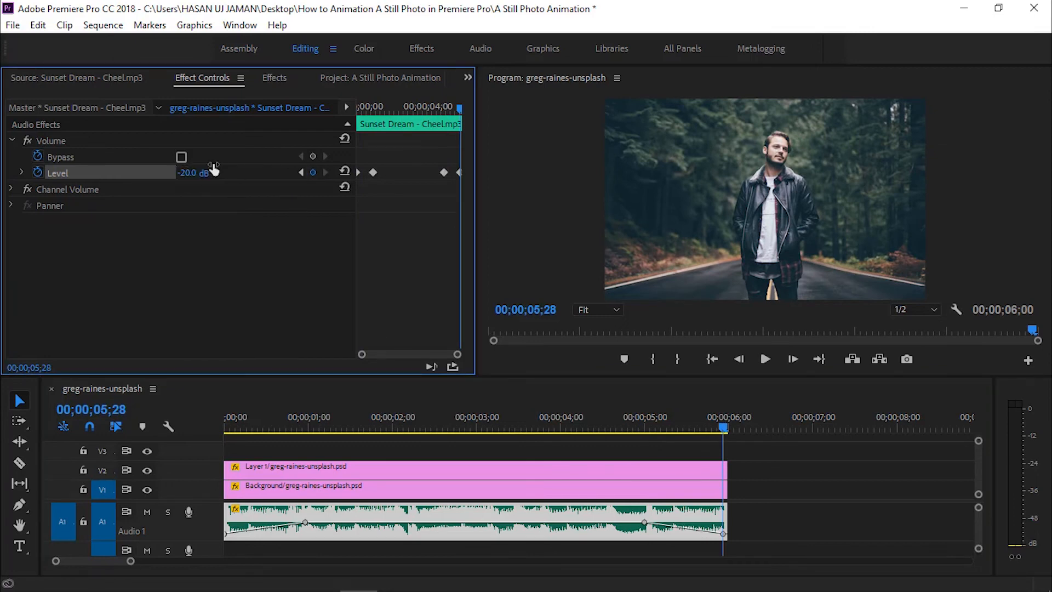
Play the sequence from its start to review the photo animation and the music fades.
left_click_drag(465, 418, 206, 428)
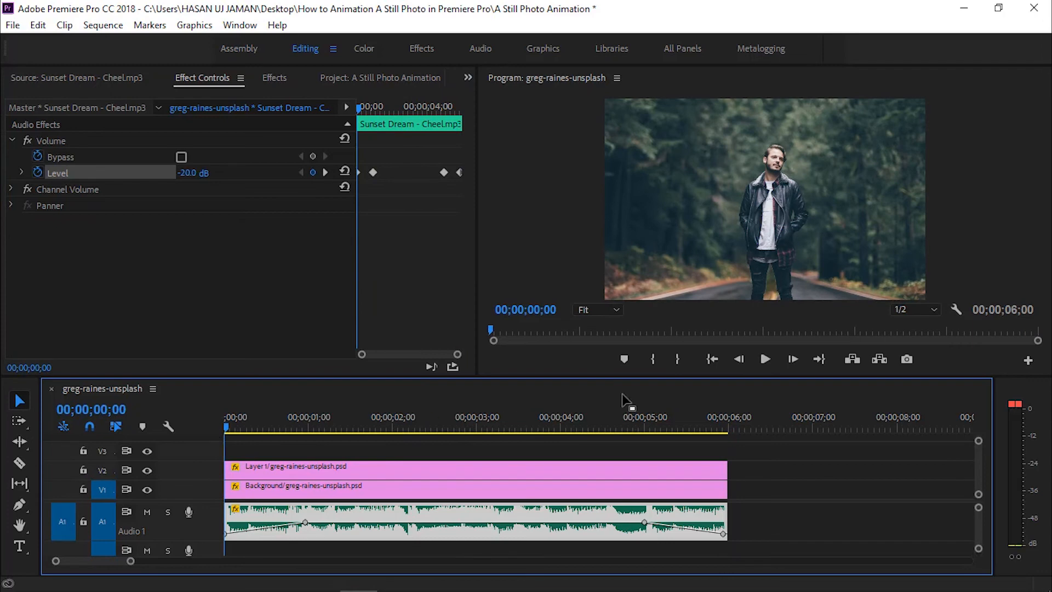
left_click(765, 358)
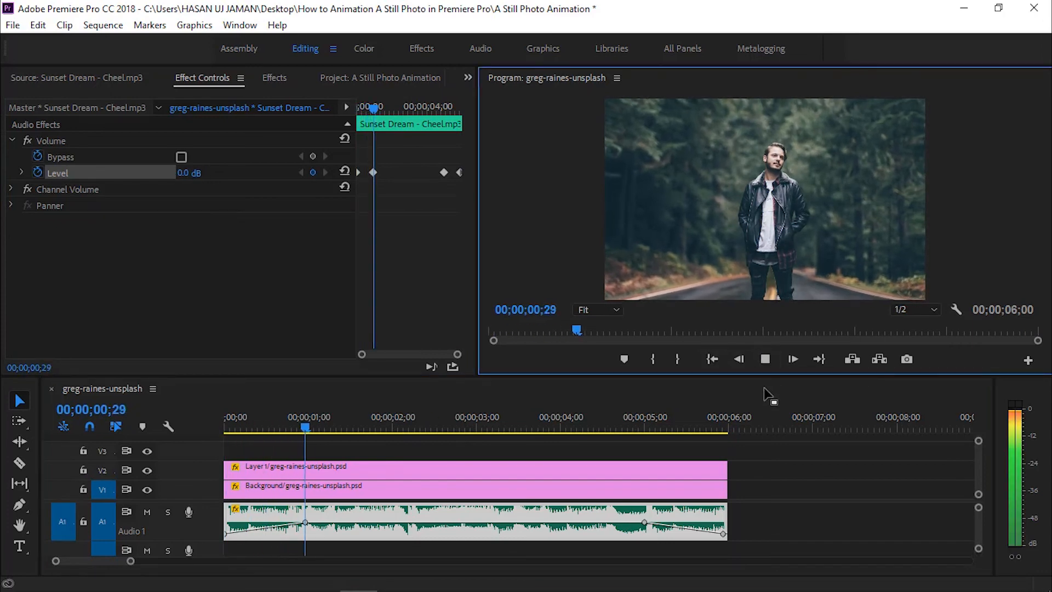